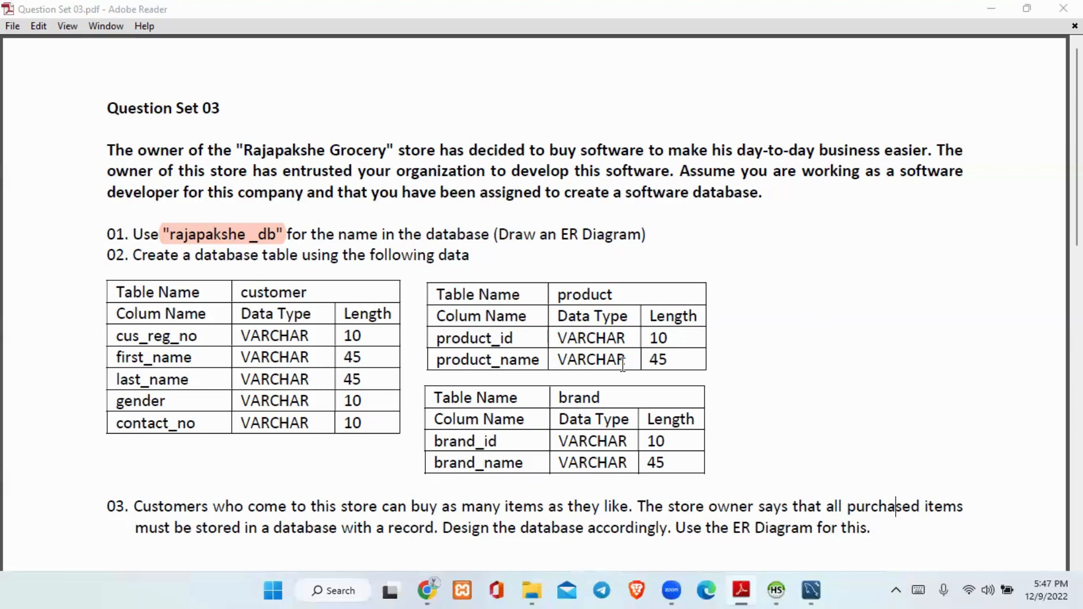
# Switch from the question PDF to MySQL Workbench and create a new model.
pyautogui.click(650, 237)
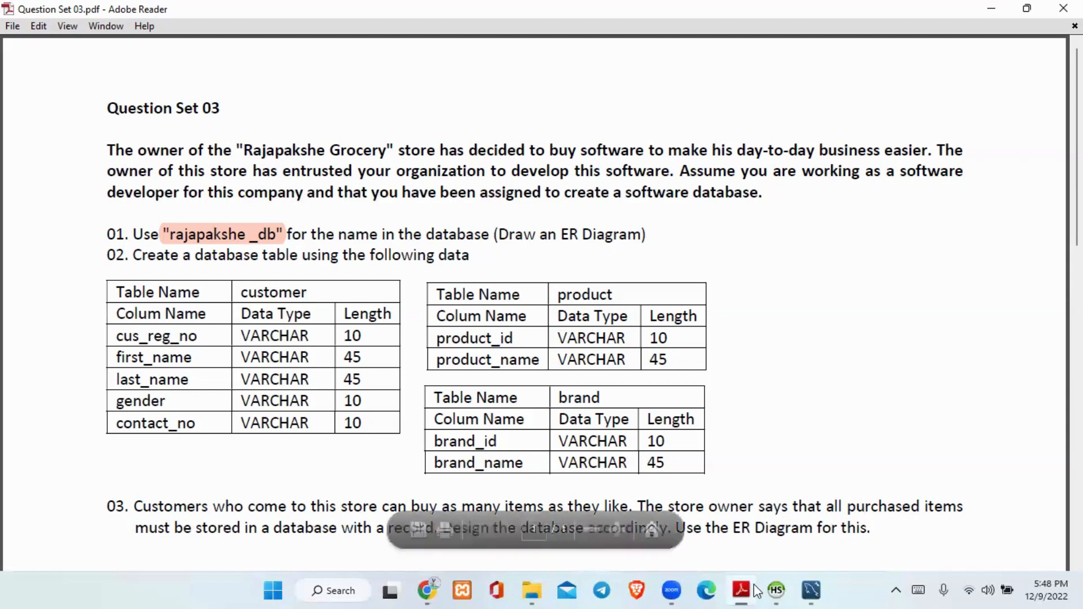
pyautogui.click(811, 590)
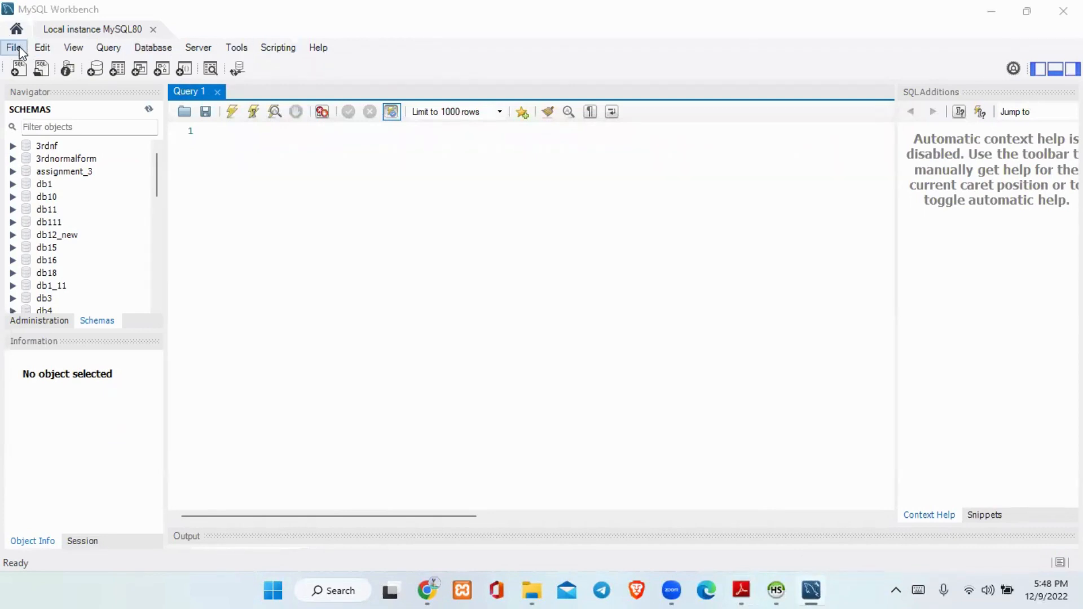
pyautogui.click(21, 52)
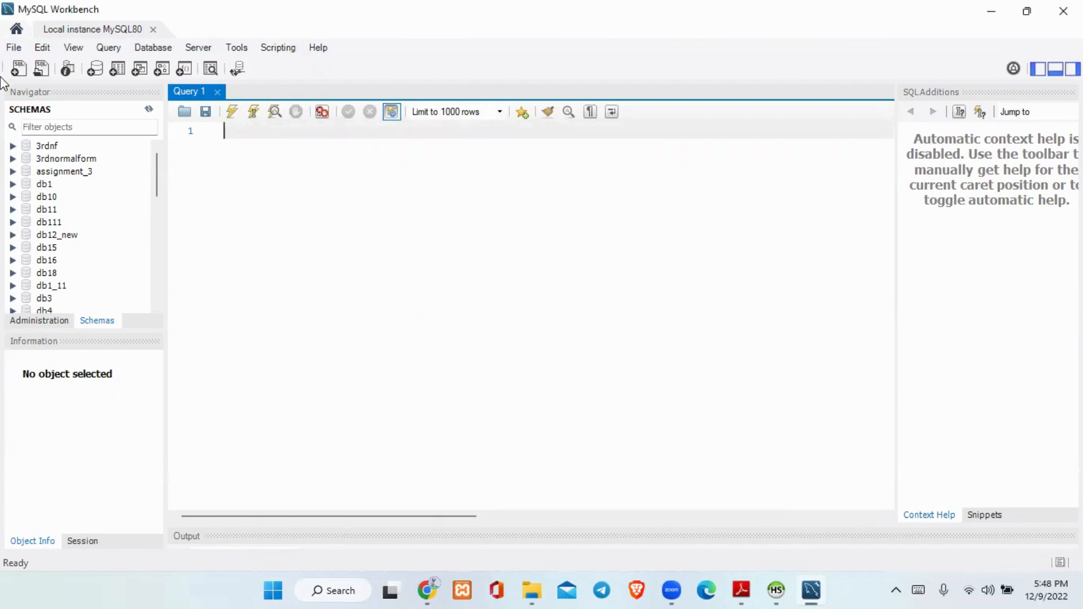
pyautogui.click(9, 51)
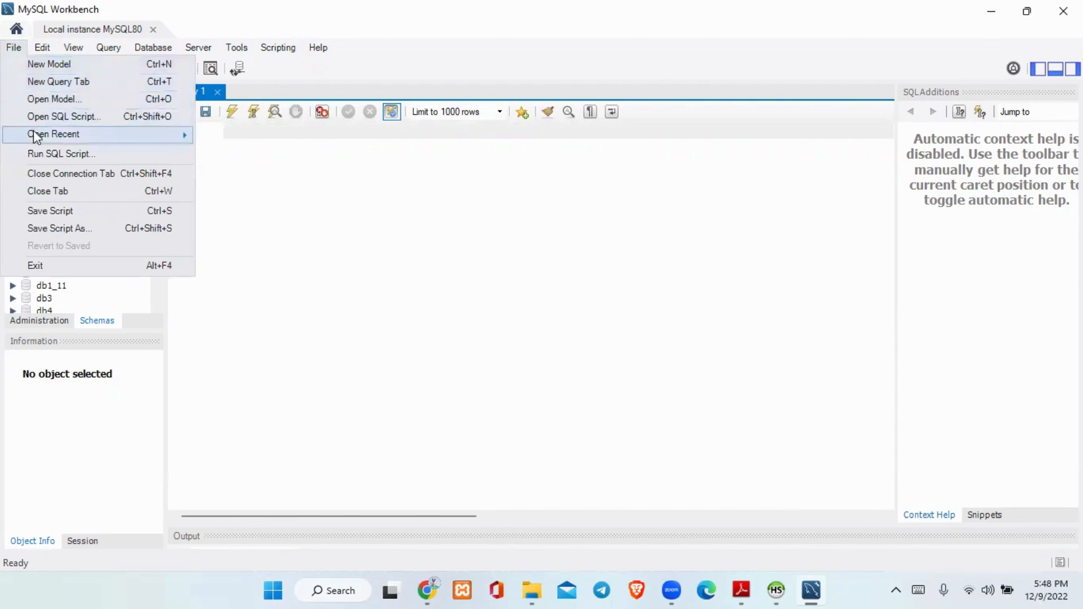
pyautogui.click(63, 65)
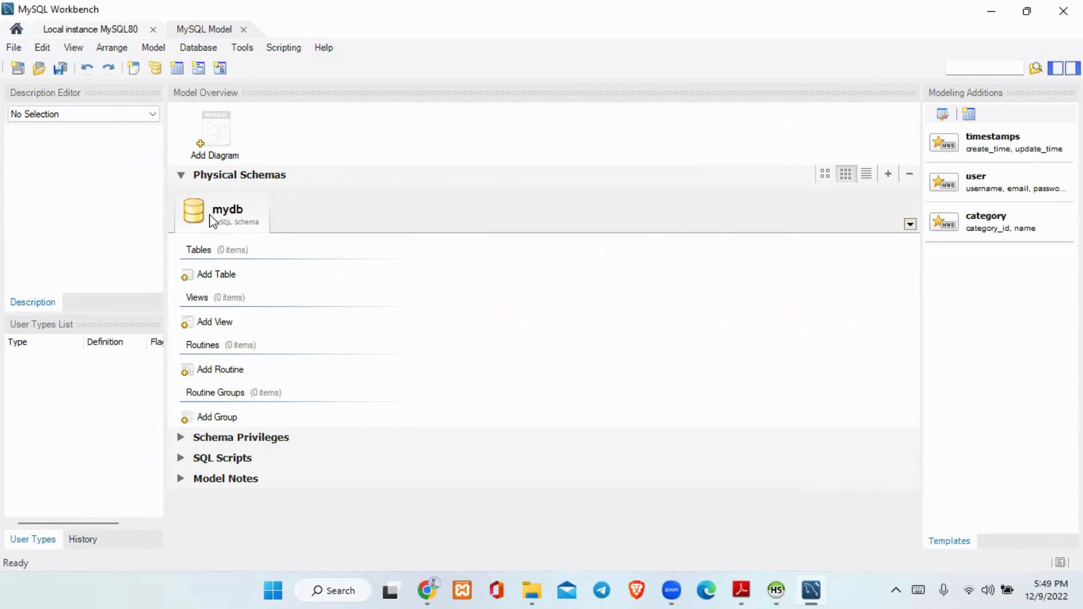
# Rename the mydb schema to rajapakshe_db and update its object references to the new name.
pyautogui.doubleClick(245, 212)
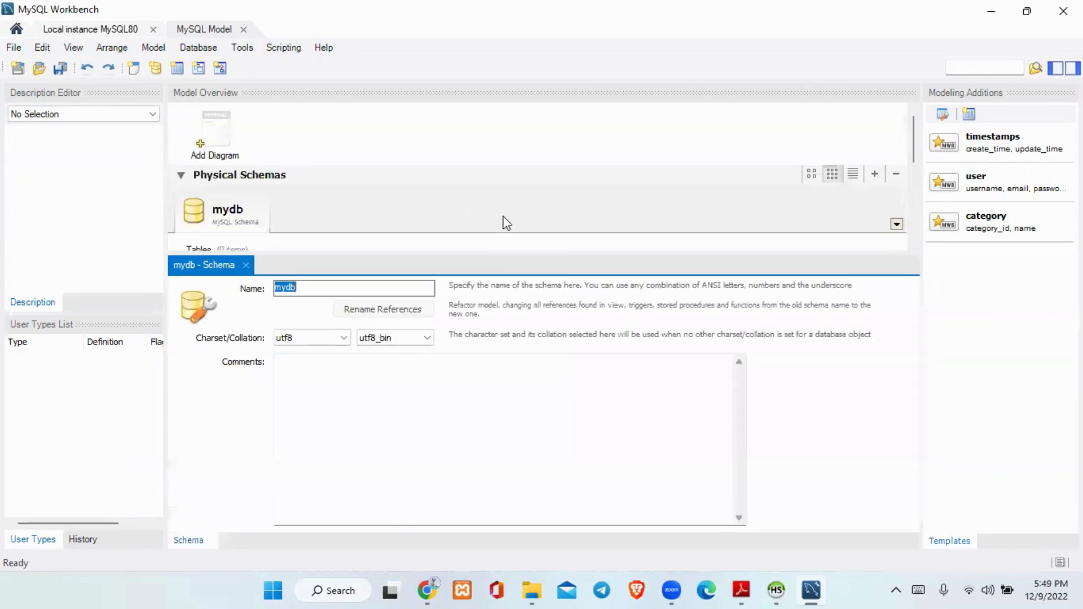
pyautogui.press('BackSpace')
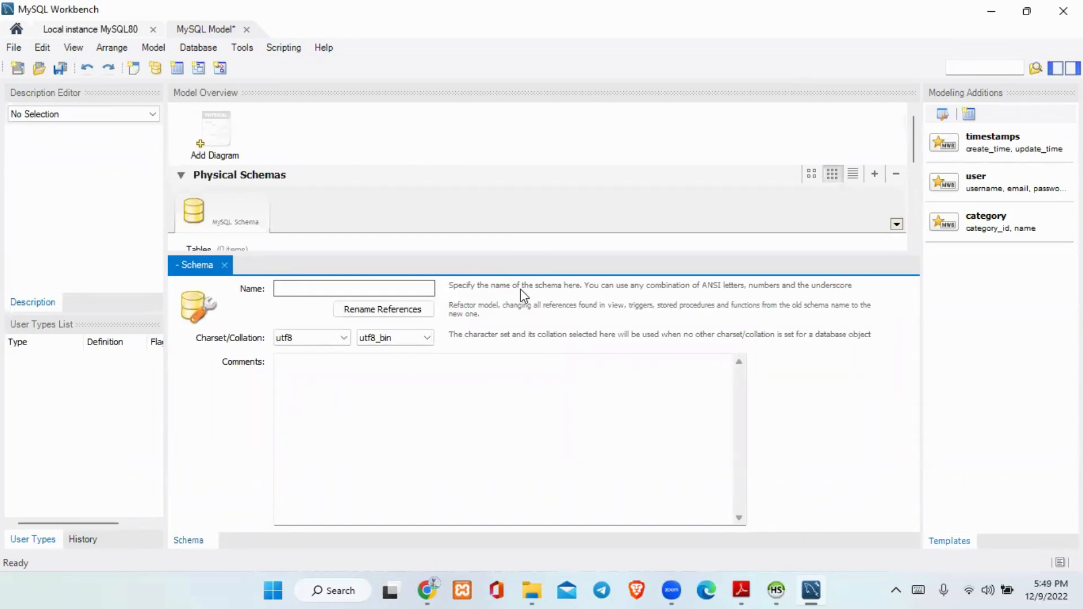
pyautogui.write('raja')
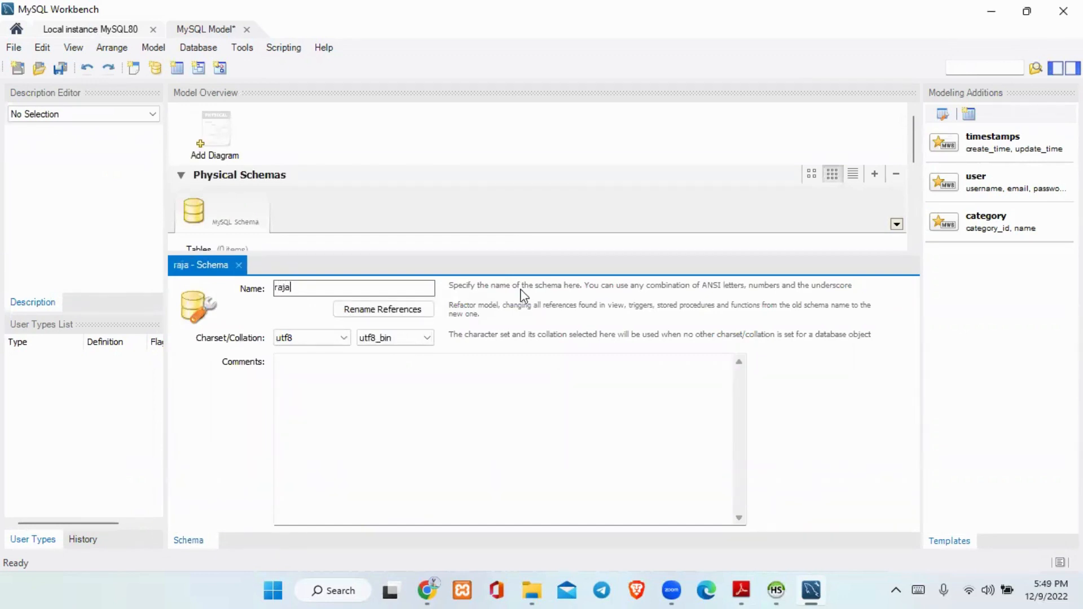
pyautogui.write('pakshe_')
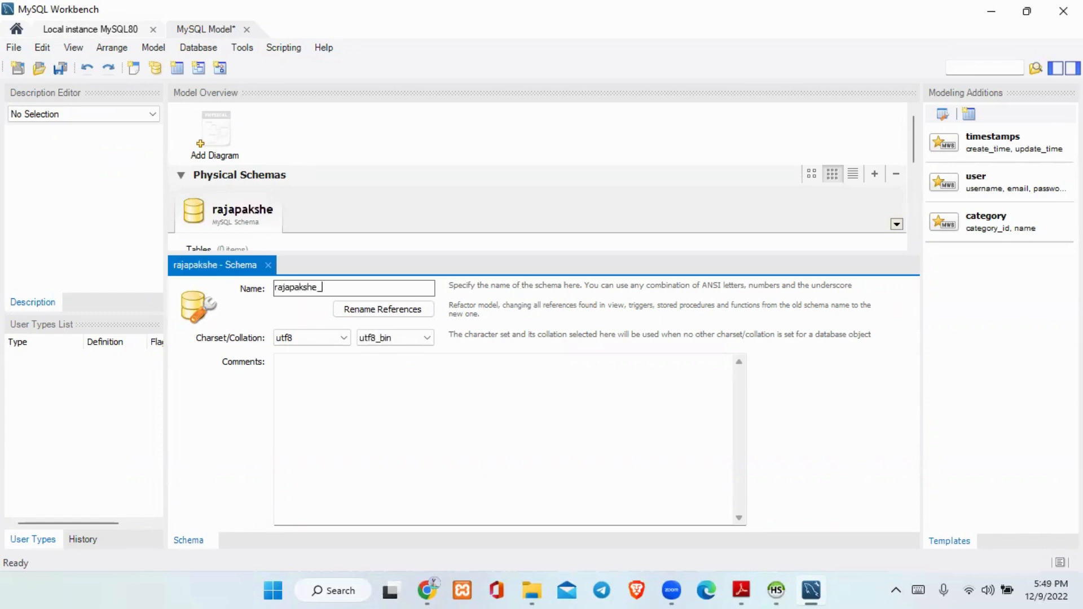
pyautogui.write('db')
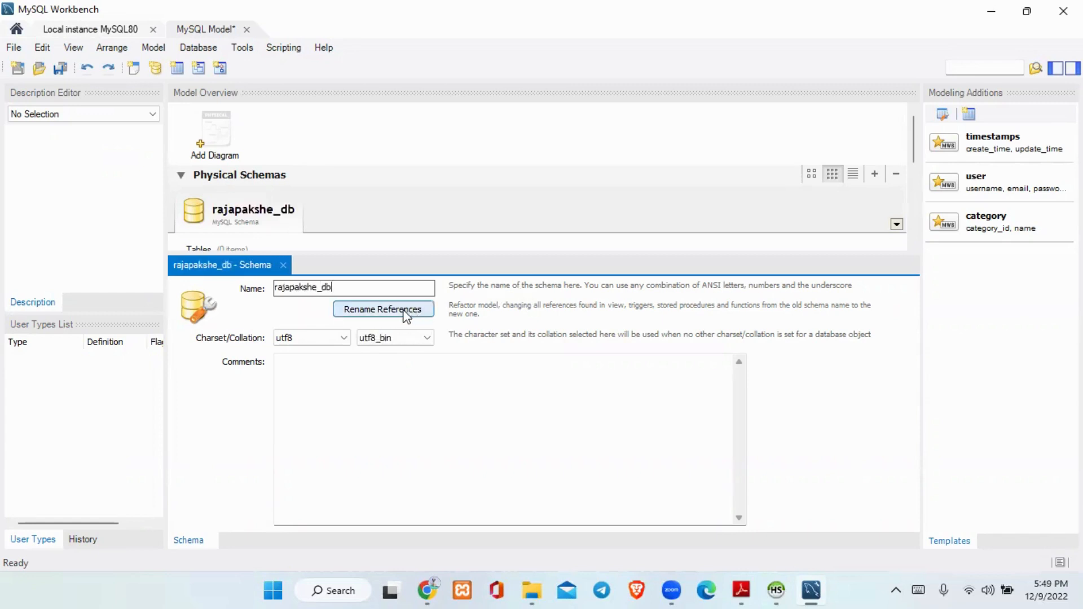
pyautogui.click(406, 313)
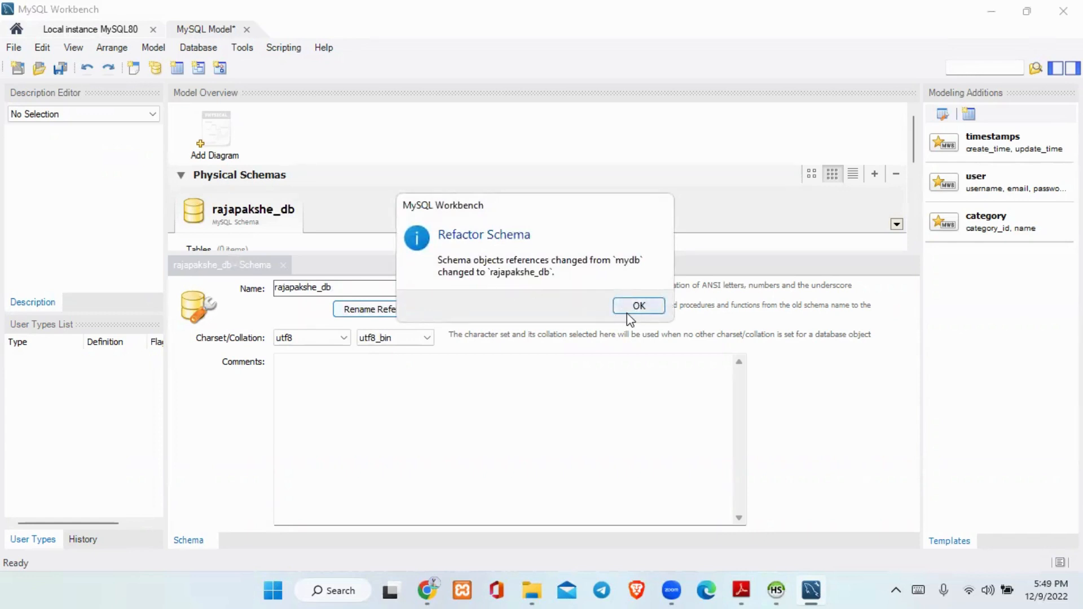
pyautogui.click(627, 312)
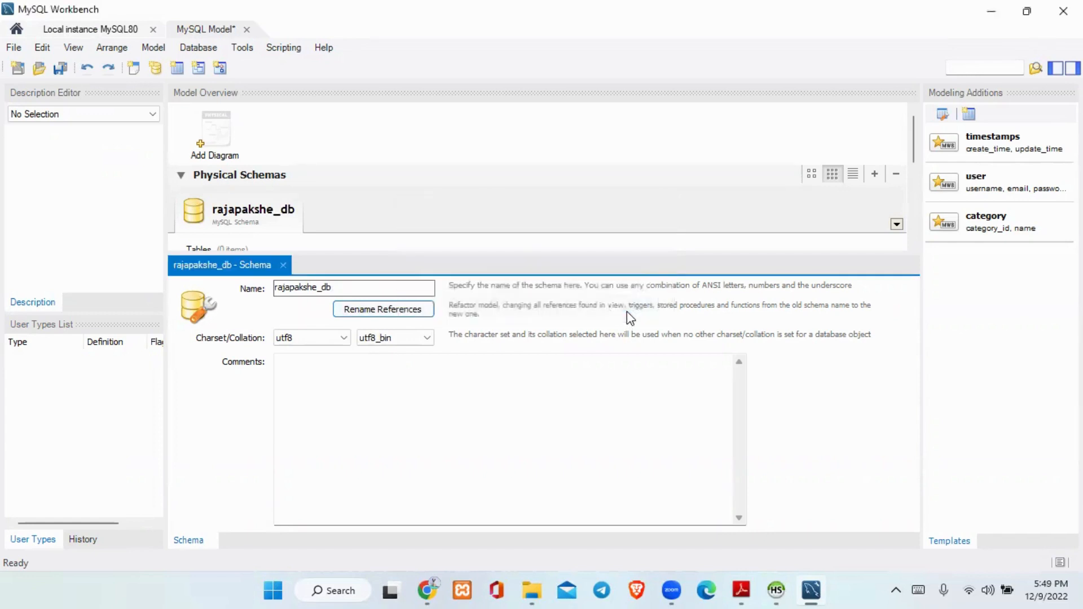
# Add an EER diagram to the model and consult the required table definitions in the Question Set 03 PDF.
pyautogui.doubleClick(211, 138)
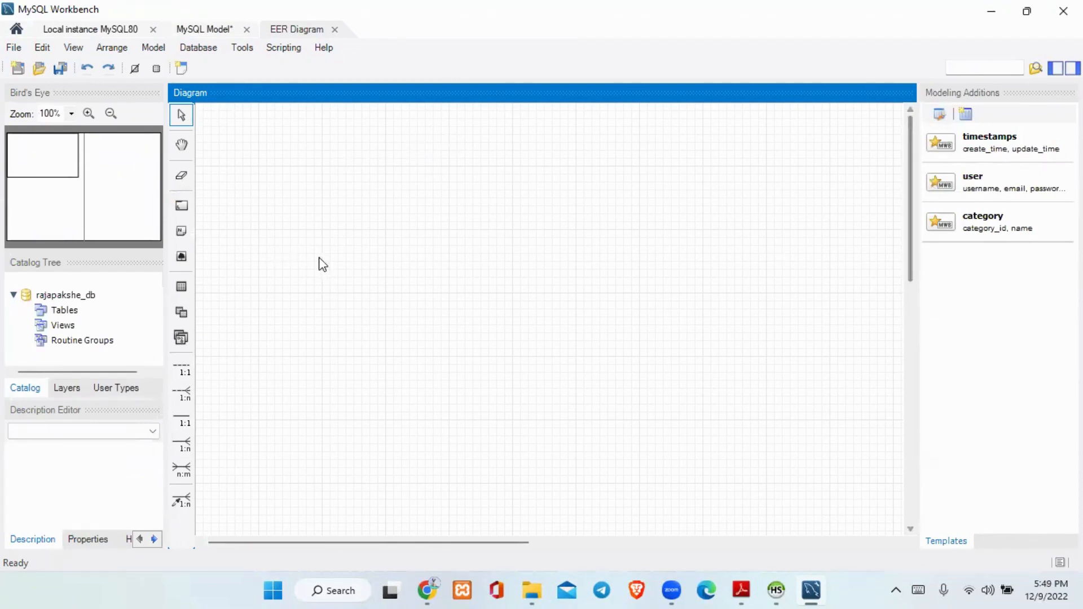
pyautogui.moveTo(742, 587)
pyautogui.click(730, 554)
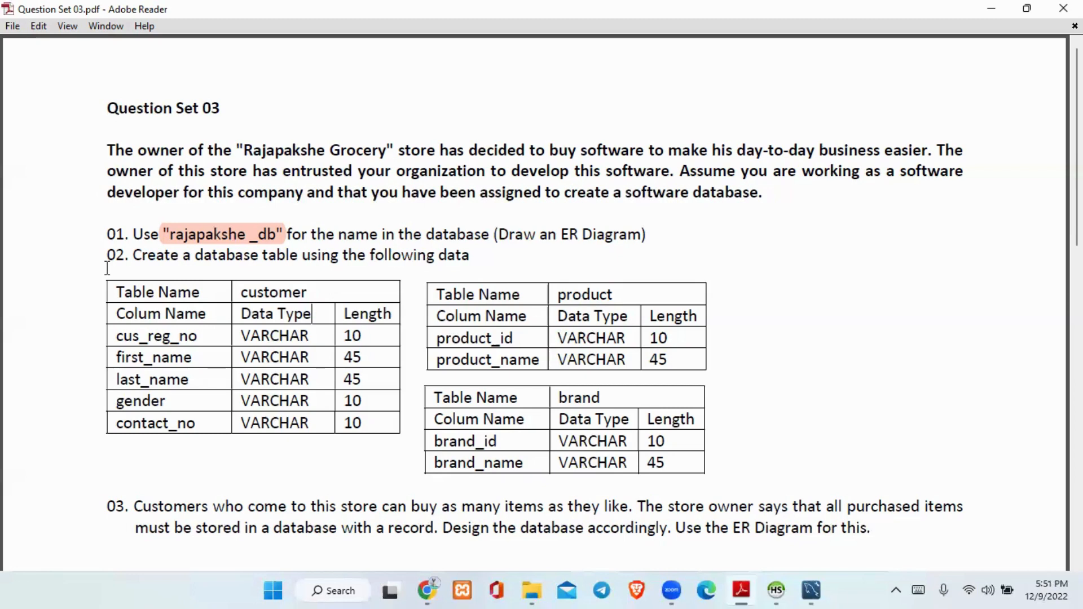
pyautogui.click(812, 590)
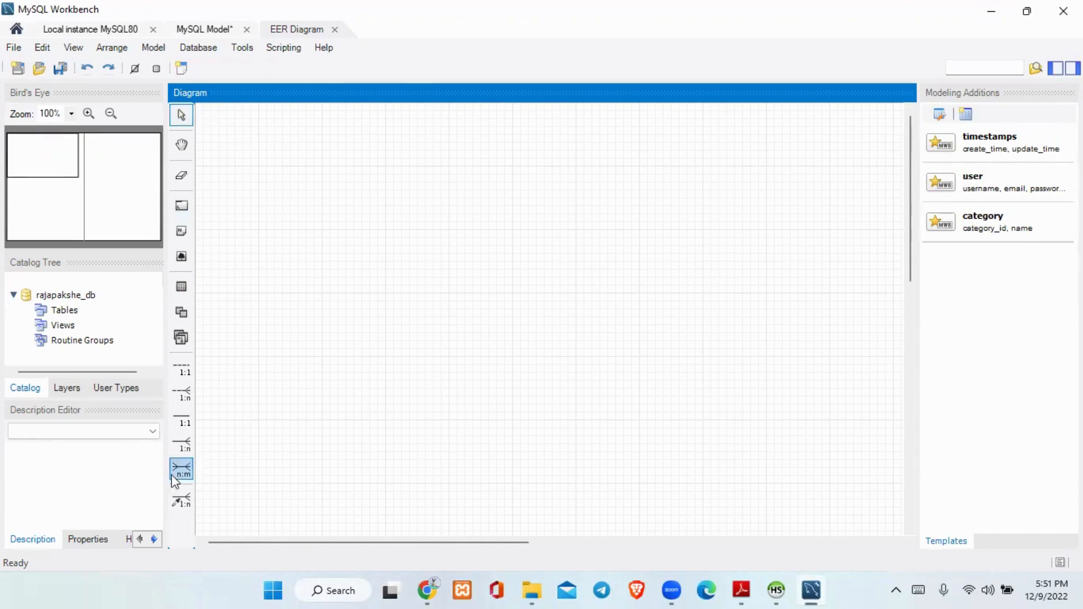
# Place a new table on the EER diagram and move it up near the canvas's upper edge.
pyautogui.click(181, 288)
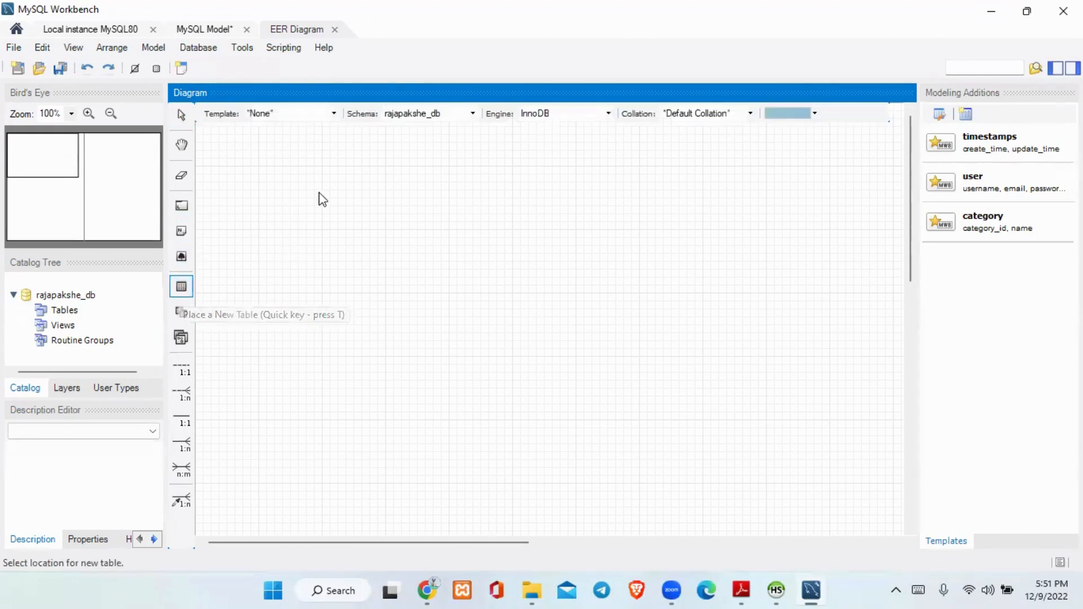
pyautogui.click(266, 237)
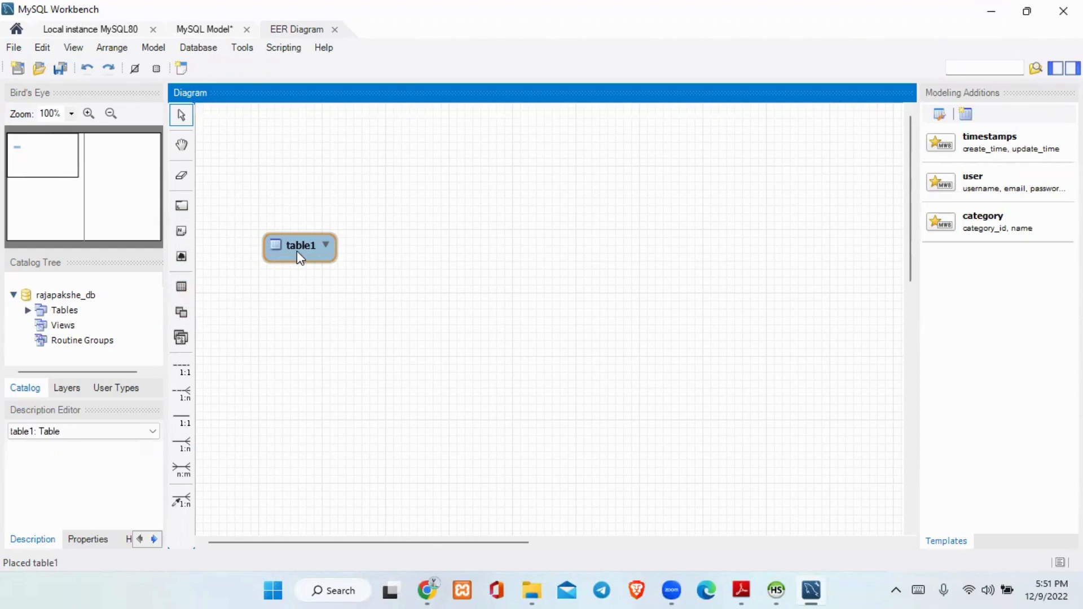
pyautogui.doubleClick(297, 244)
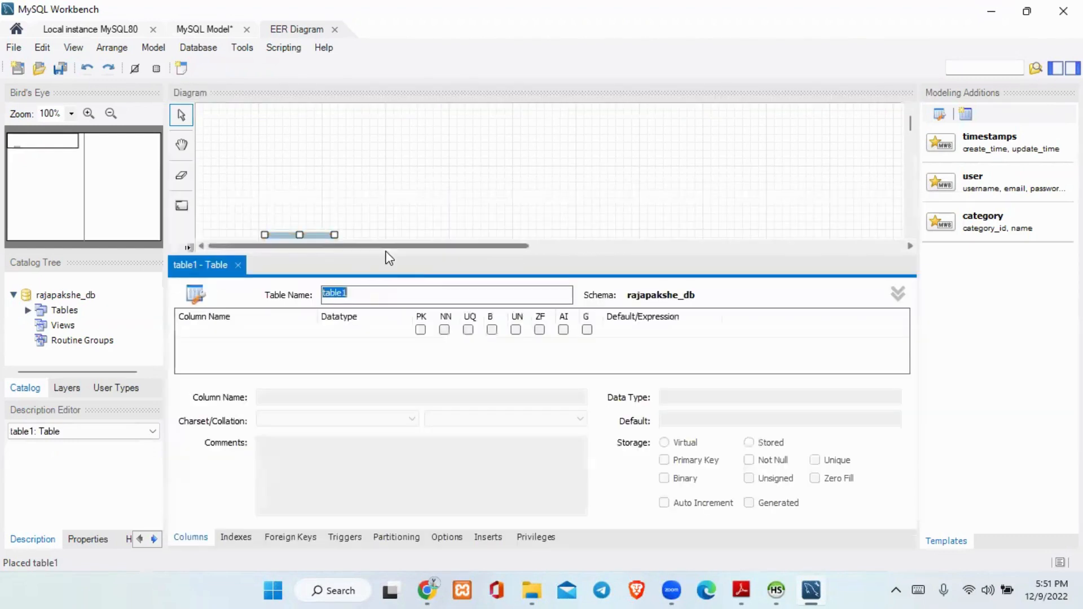
pyautogui.moveTo(323, 232); pyautogui.dragTo(337, 161)
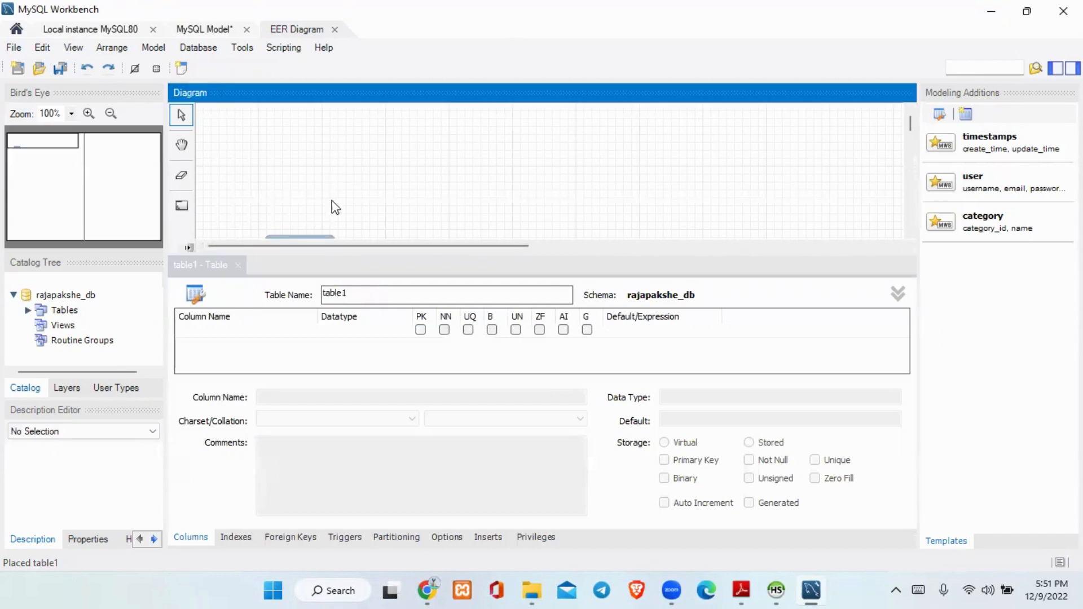
pyautogui.click(239, 265)
pyautogui.moveTo(318, 265); pyautogui.dragTo(316, 186)
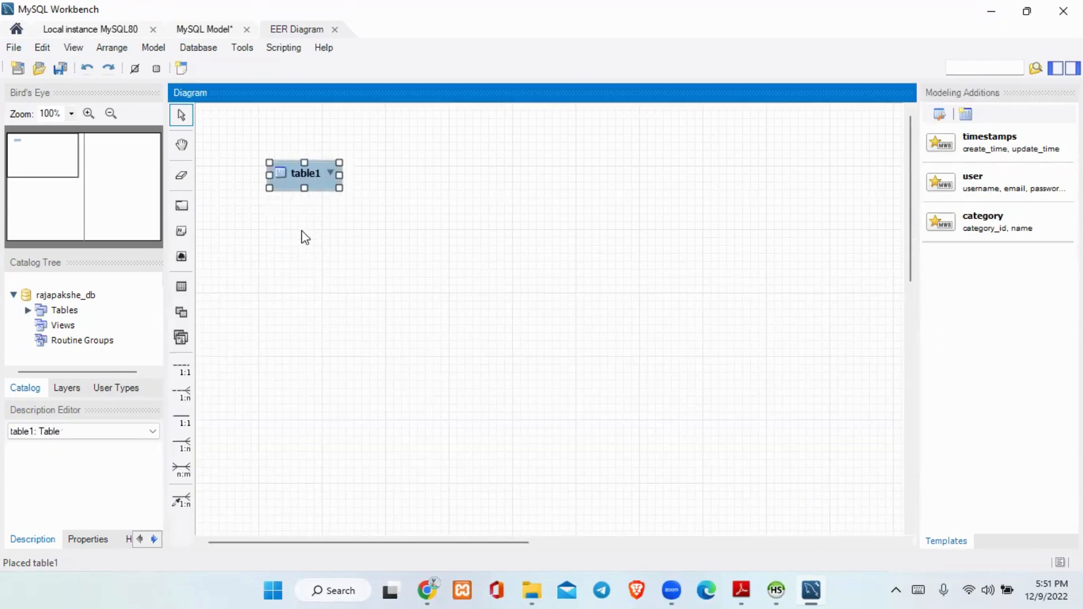
# Rename the new table as customer.
pyautogui.doubleClick(304, 178)
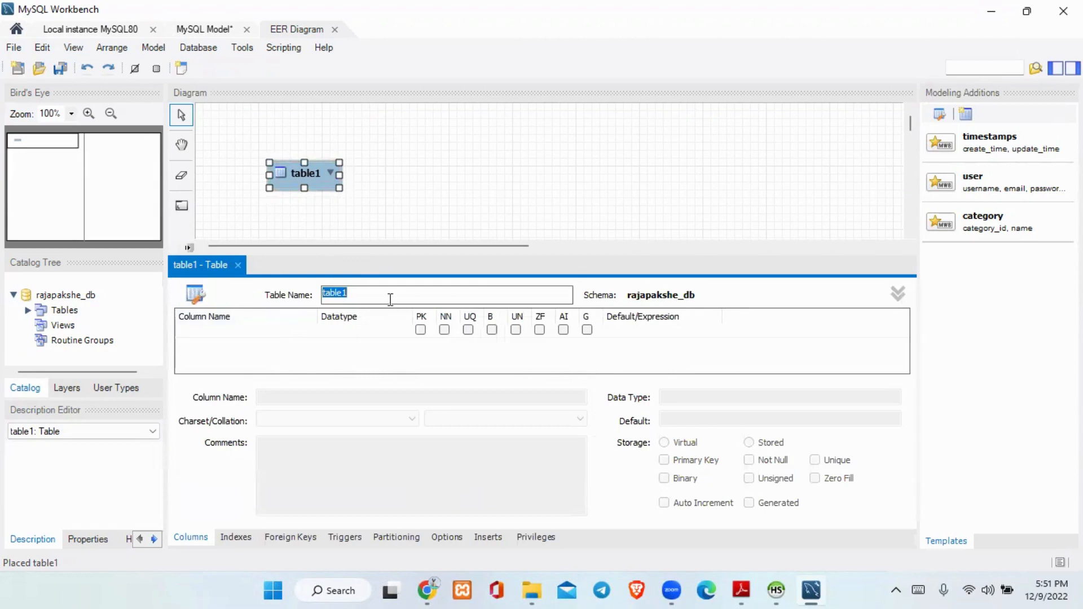
pyautogui.press('BackSpace')
pyautogui.write('customer')
# Add a first column named cus_reg_no to the customer table.
pyautogui.click(237, 337)
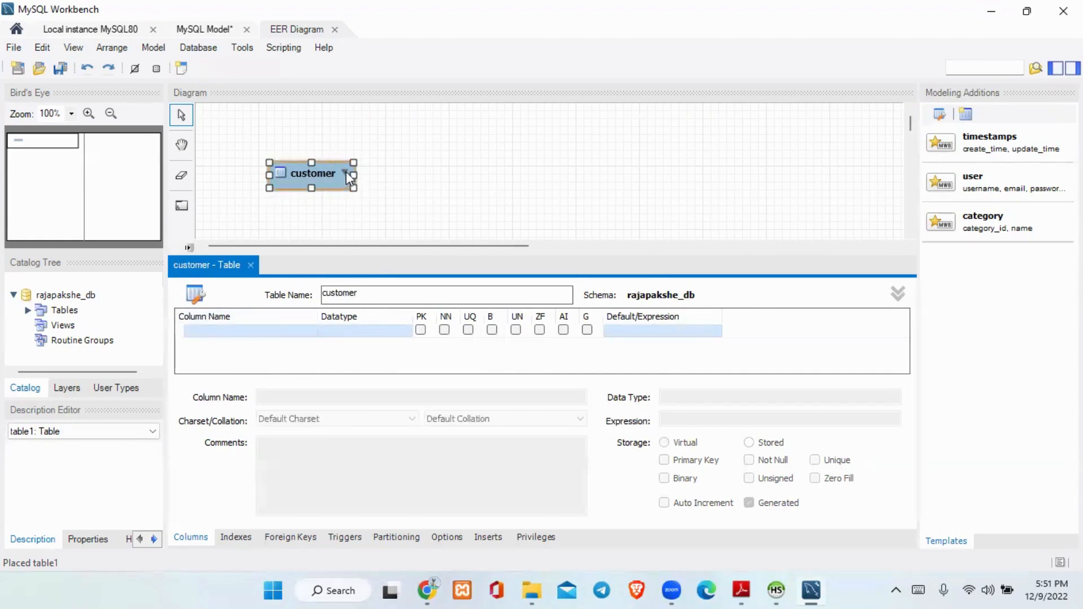
pyautogui.doubleClick(287, 333)
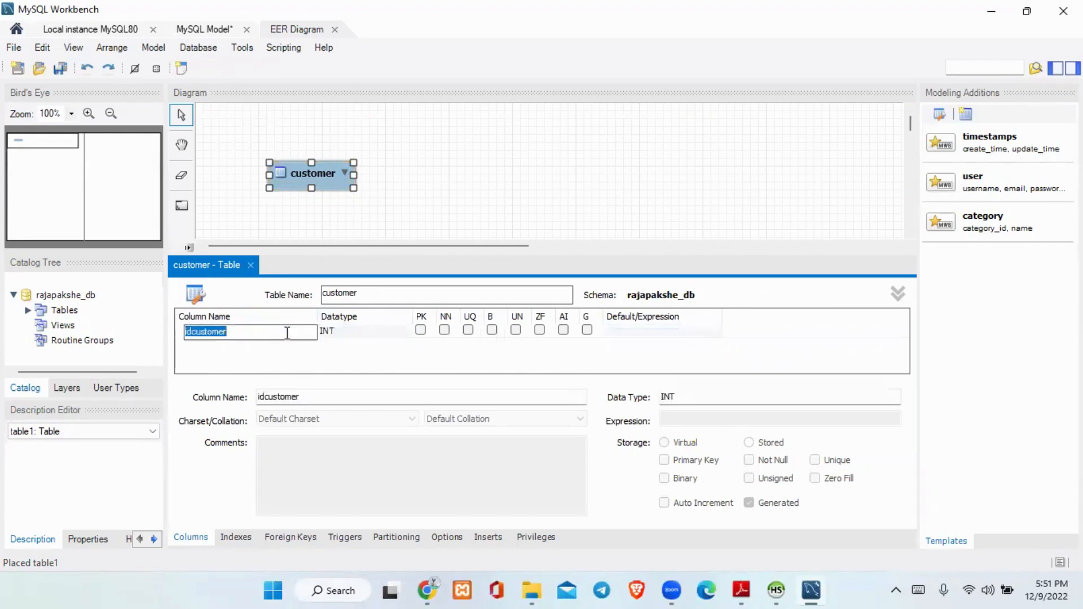
pyautogui.press('BackSpace')
pyautogui.write('cus_reg_no')
# Set the cus_reg_no column's datatype to VARCHAR(10).
pyautogui.click(374, 338)
pyautogui.click(374, 338)
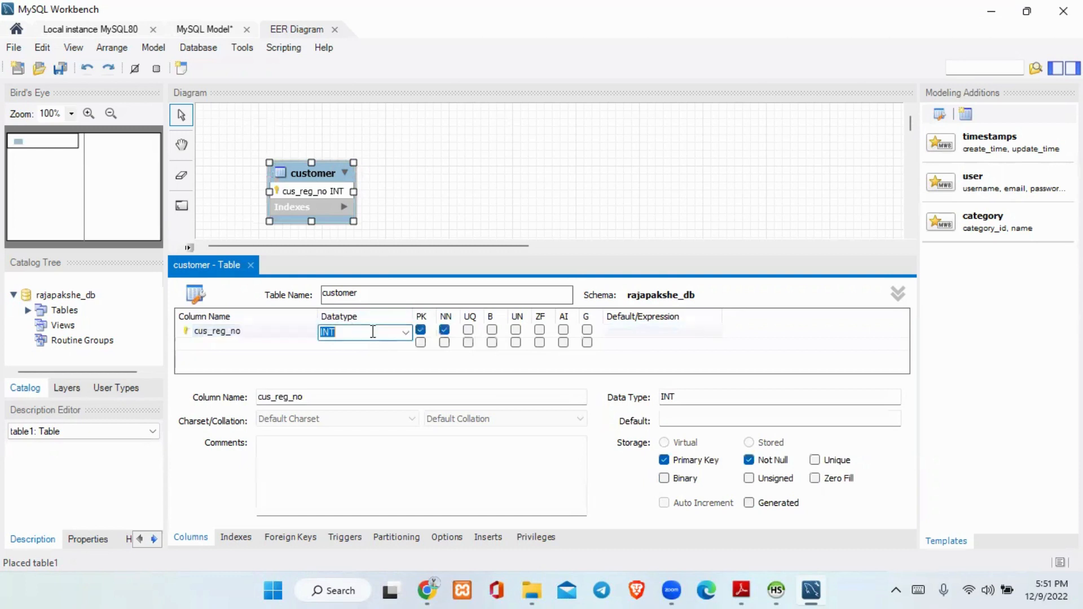
pyautogui.click(404, 338)
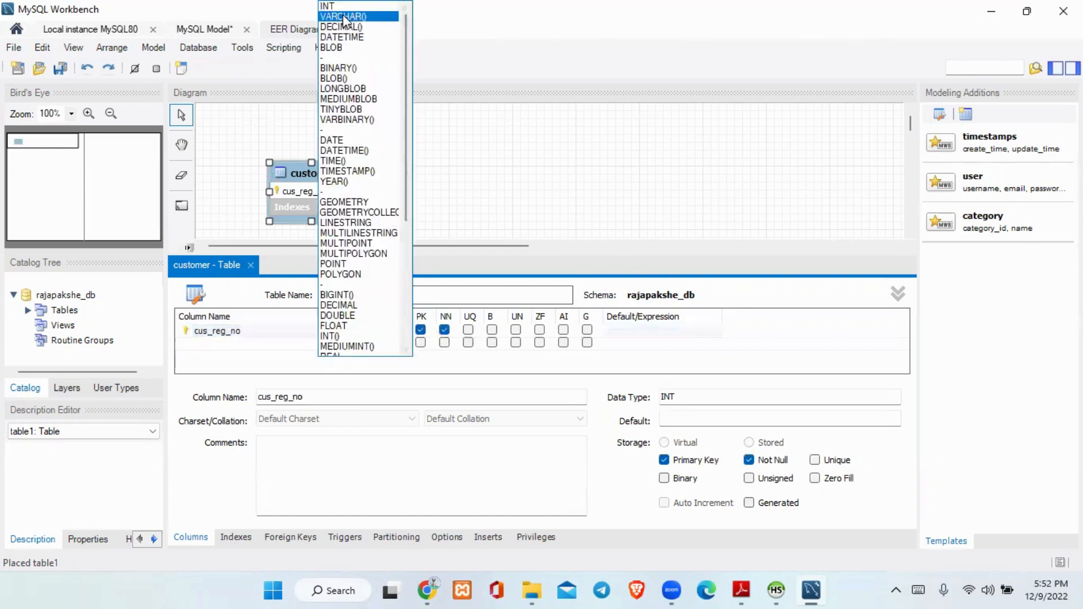
pyautogui.click(344, 17)
pyautogui.write('10')
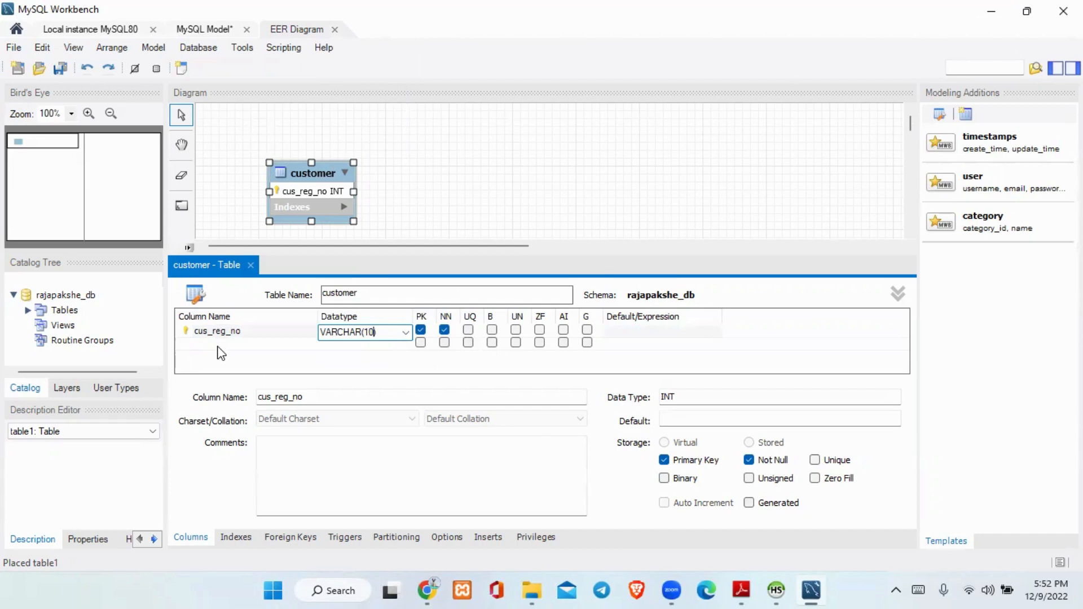
pyautogui.click(245, 341)
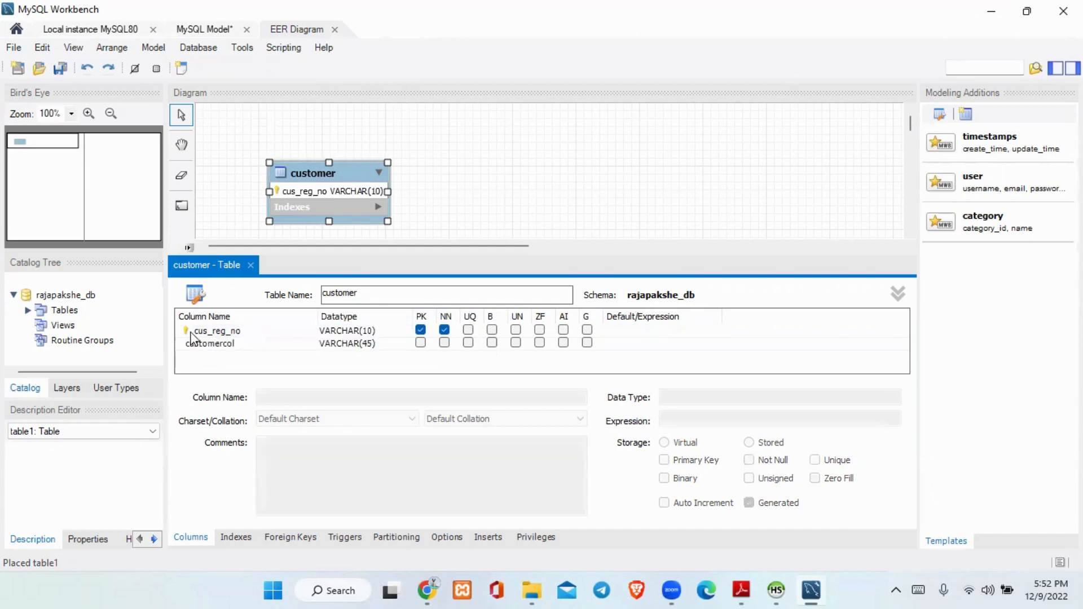
# Close the customer table's editor and reposition the customer table slightly lower on the diagram.
pyautogui.hotkey('alt', 'Tab')
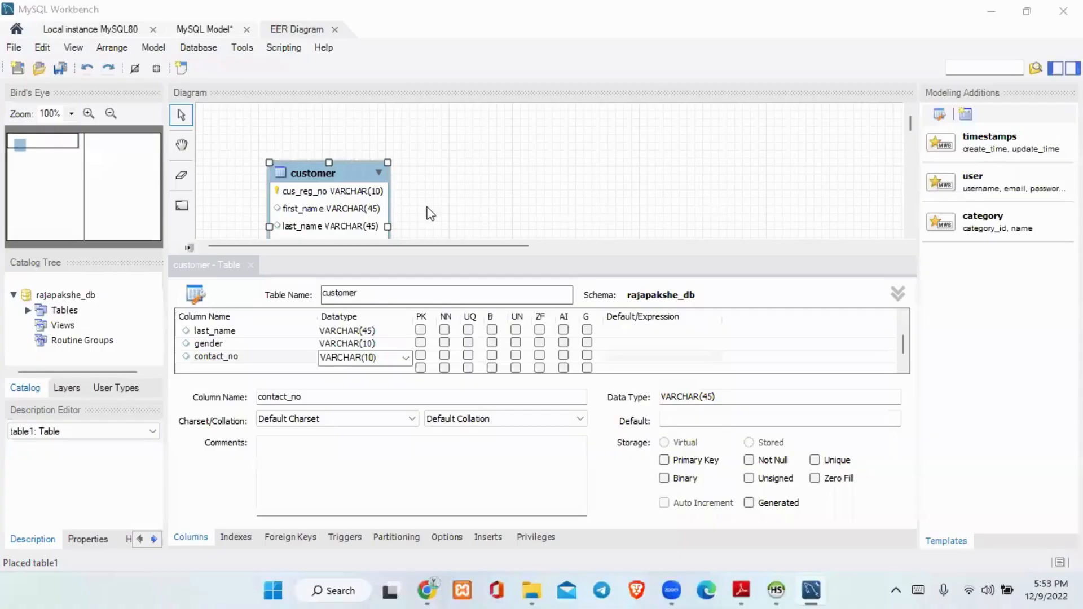
pyautogui.moveTo(343, 186); pyautogui.dragTo(364, 129)
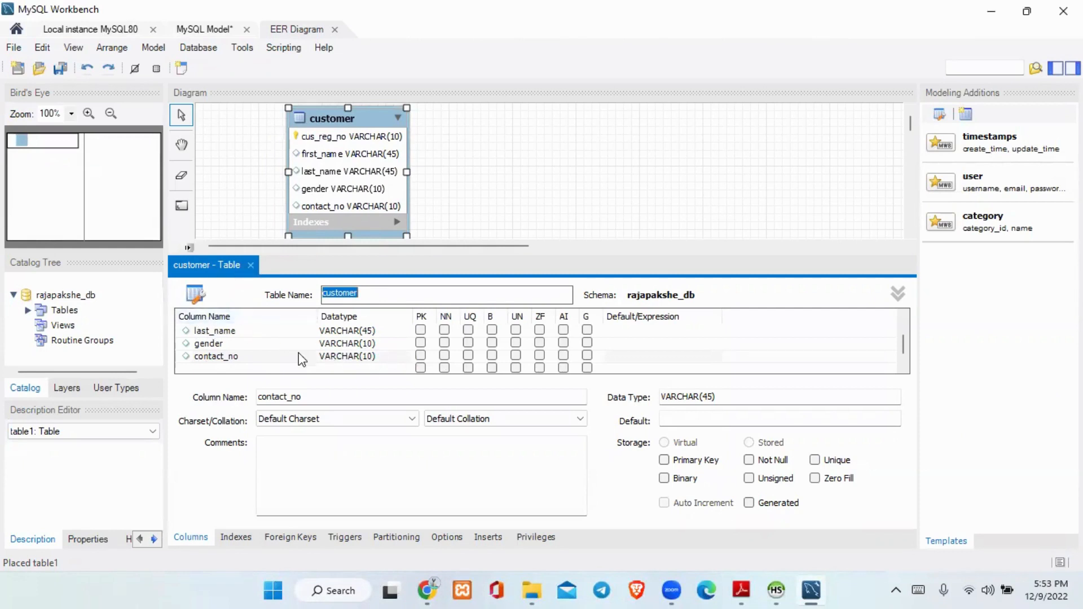
pyautogui.click(250, 265)
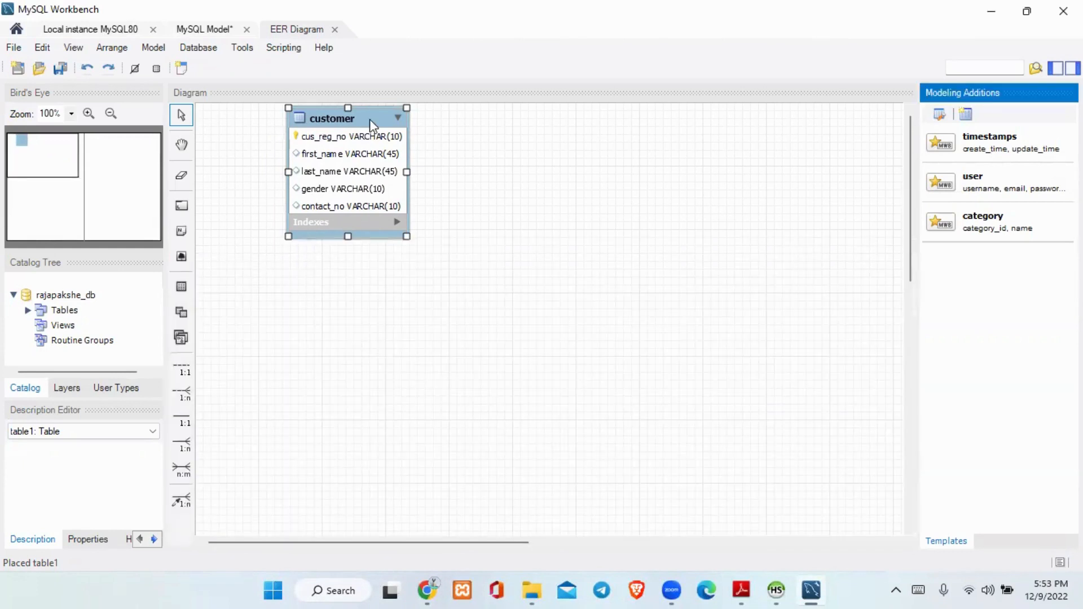
pyautogui.moveTo(372, 125); pyautogui.dragTo(365, 201)
pyautogui.click(458, 278)
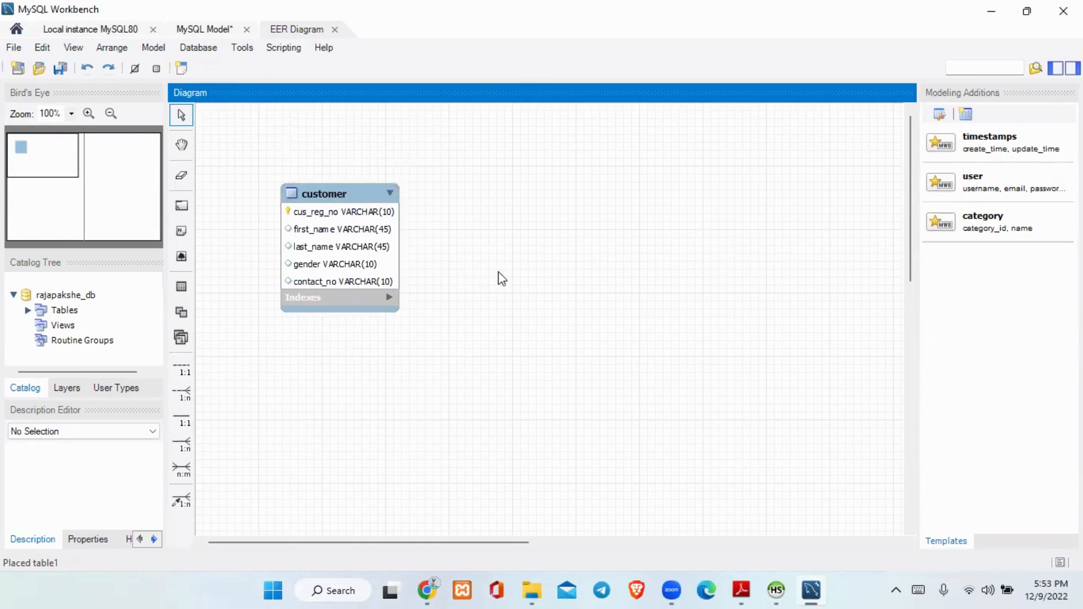
# Move the brand table closer to the product table on the diagram.
pyautogui.click(987, 5)
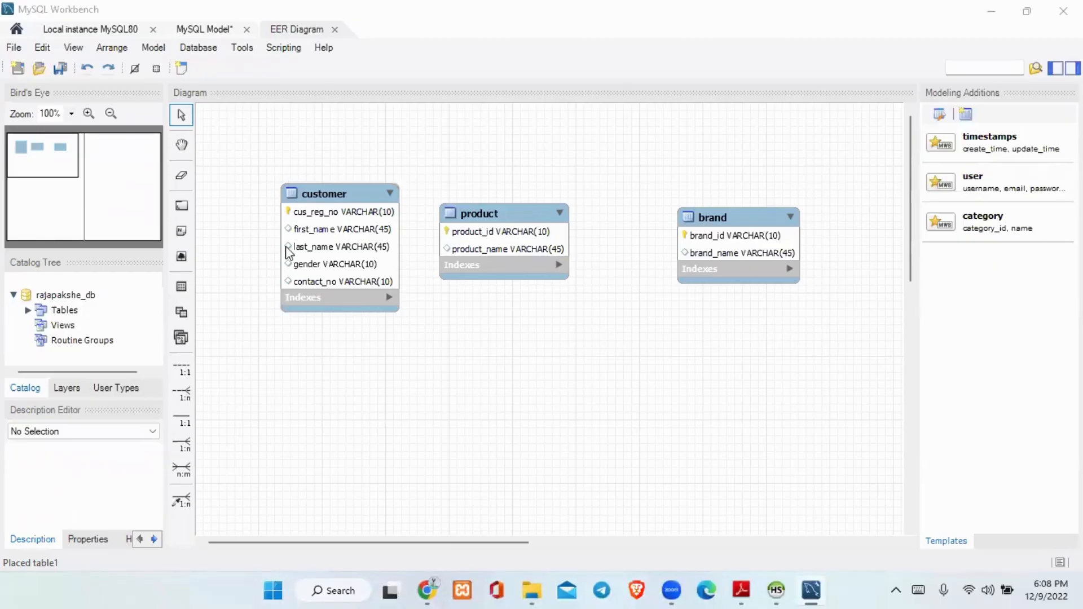
pyautogui.moveTo(773, 237); pyautogui.dragTo(716, 237)
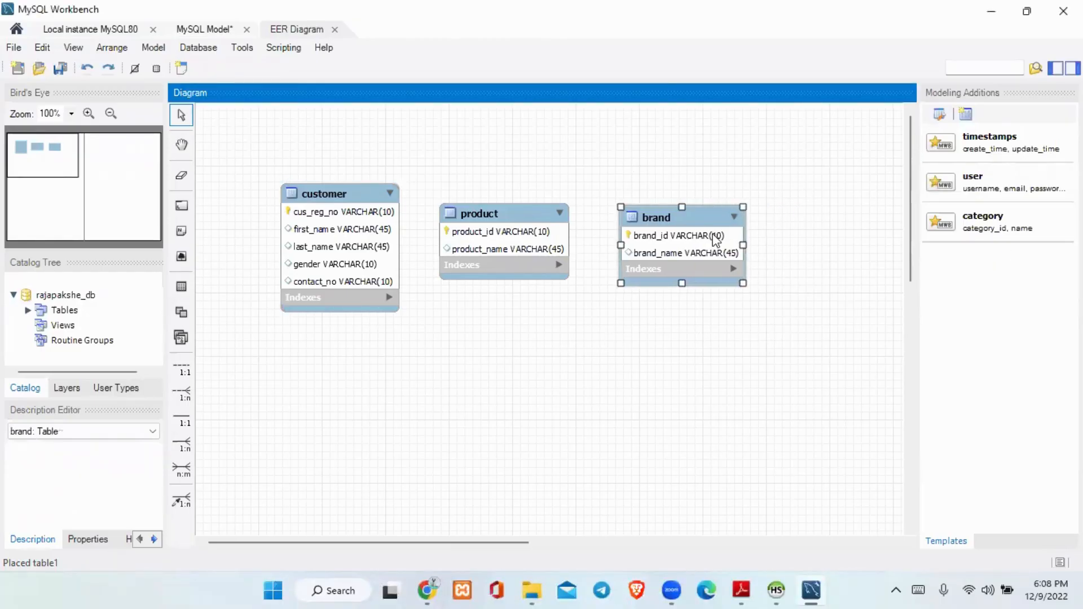
pyautogui.click(736, 336)
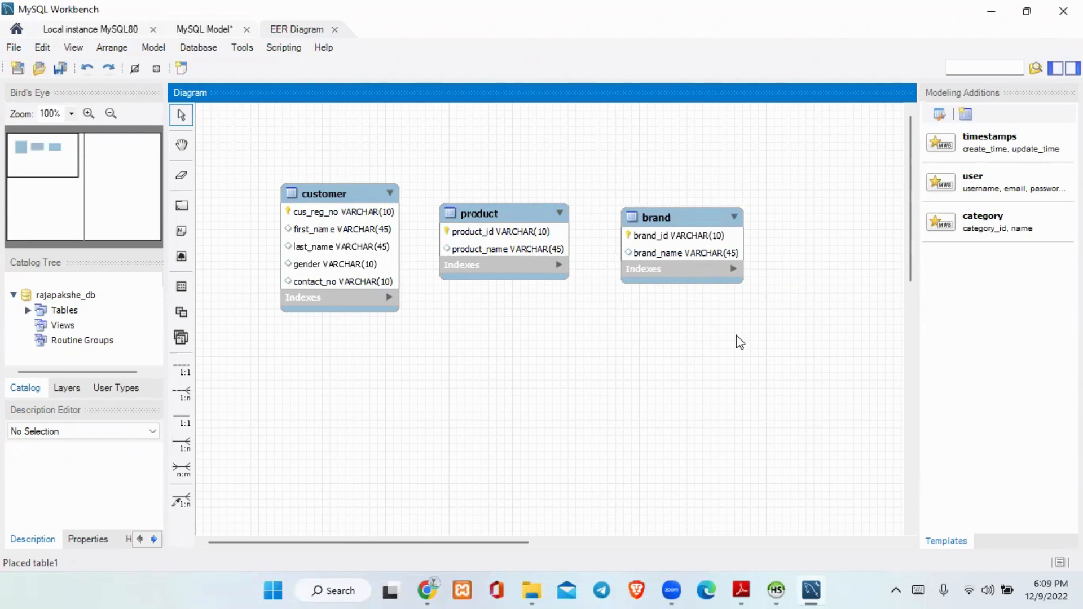
# Create a non-identifying 1:n relationship from product to the referenced brand table, and move brand farther away from product.
pyautogui.click(181, 392)
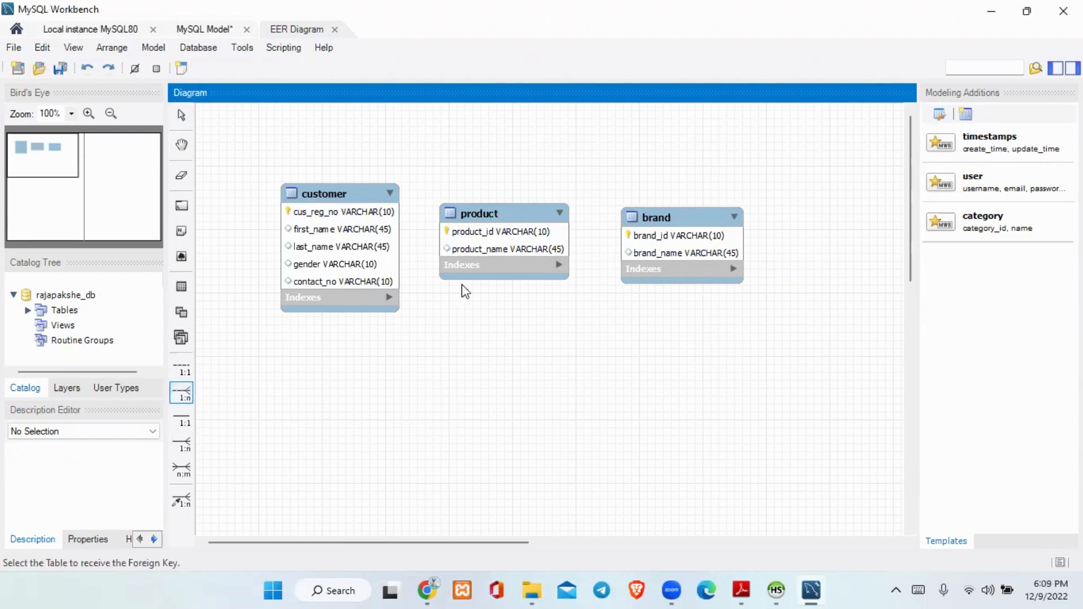
pyautogui.click(489, 265)
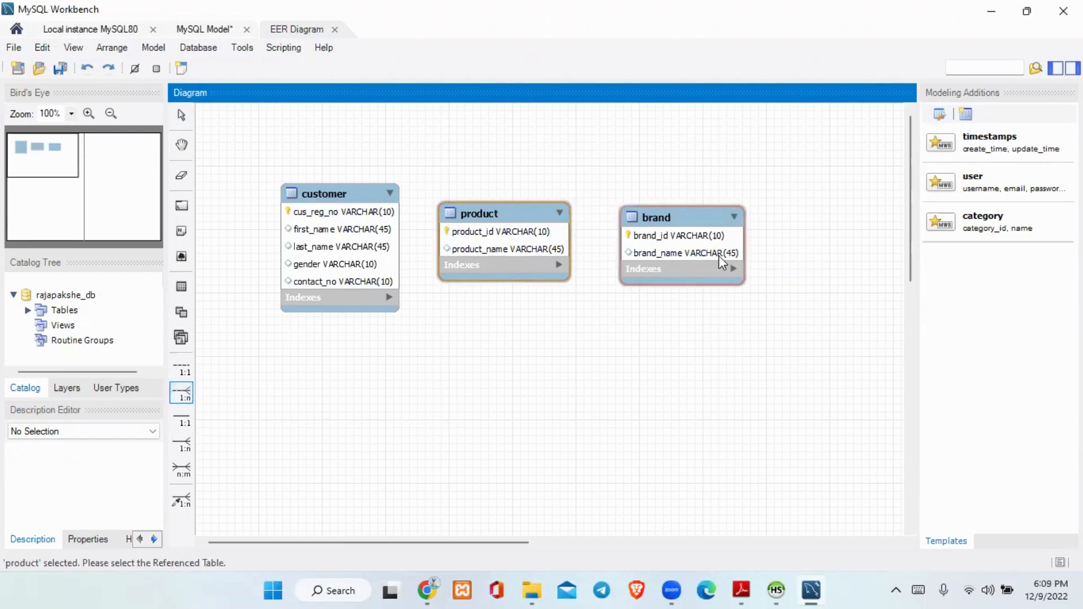
pyautogui.click(713, 251)
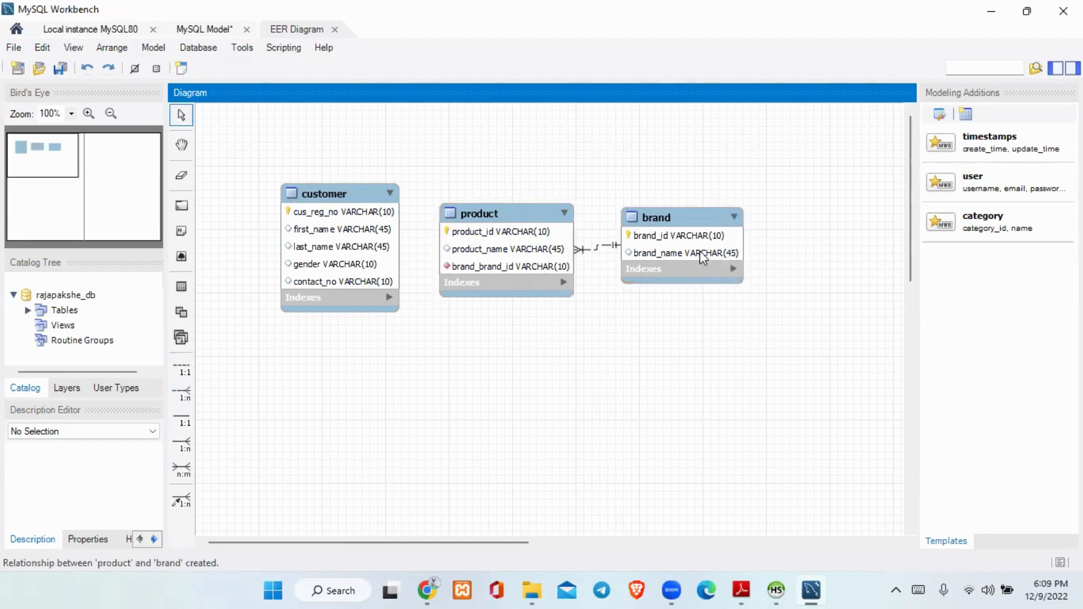
pyautogui.moveTo(700, 250); pyautogui.dragTo(752, 256)
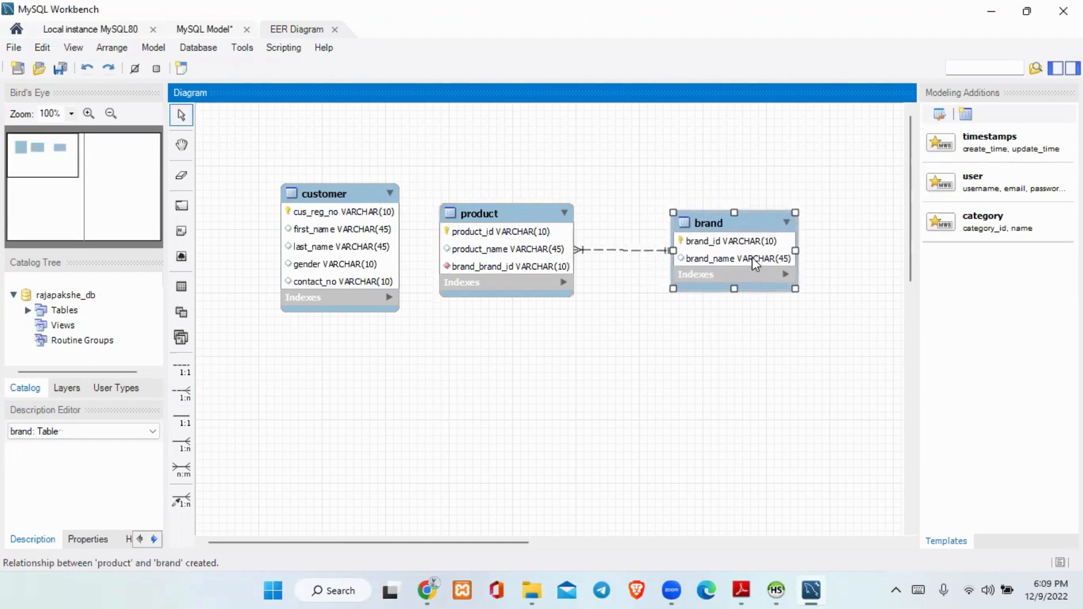
pyautogui.click(656, 375)
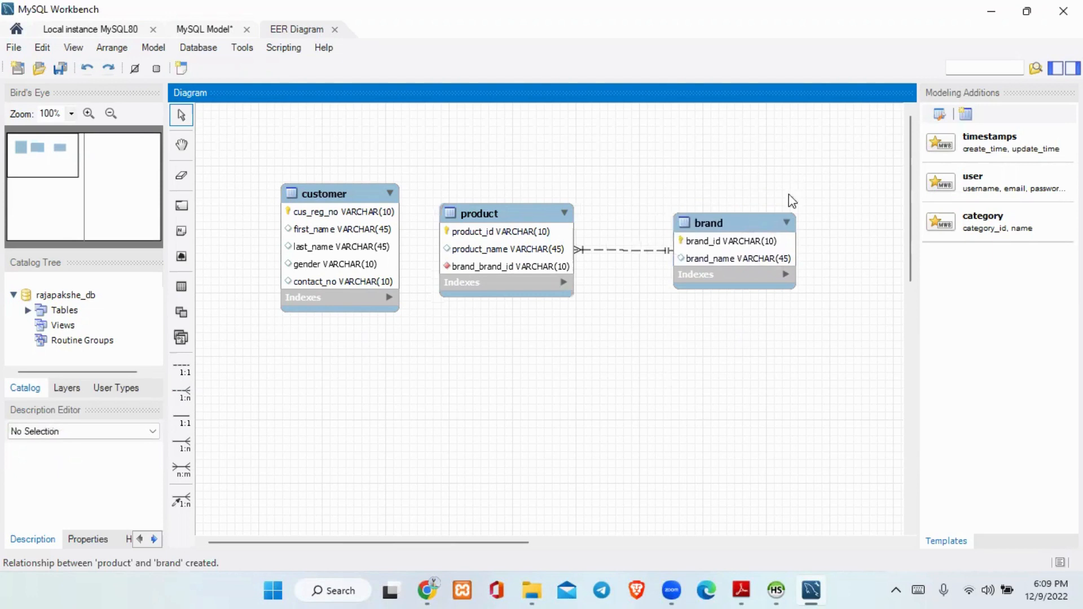
pyautogui.click(710, 264)
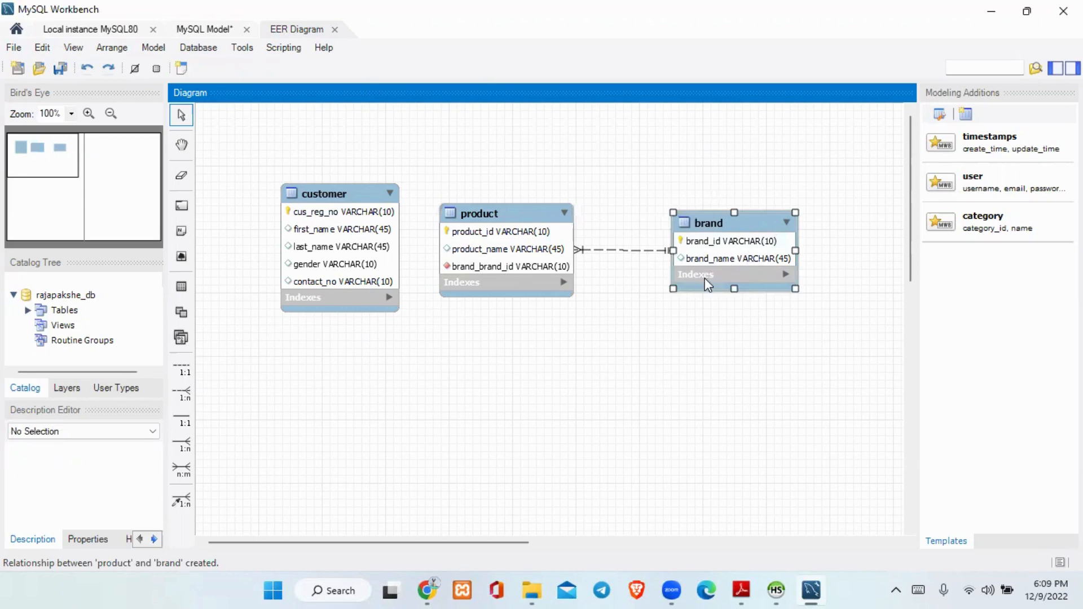
# Read task 03 of Question Set 03.pdf in Adobe Reader and return to the MySQL Workbench diagram.
pyautogui.click(748, 591)
pyautogui.scroll(-2, 710, 367)
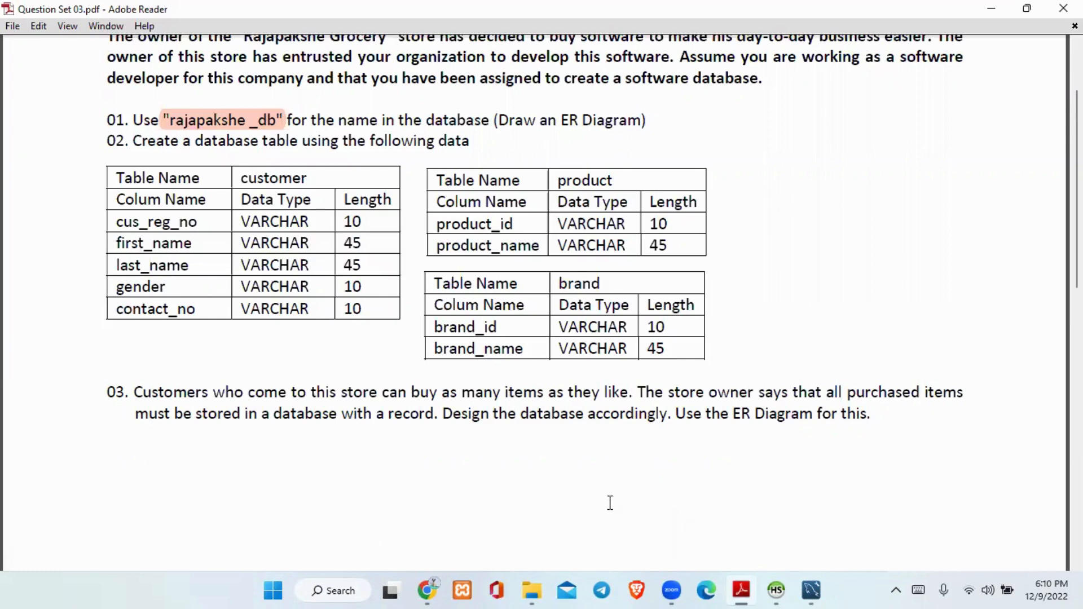
pyautogui.click(770, 590)
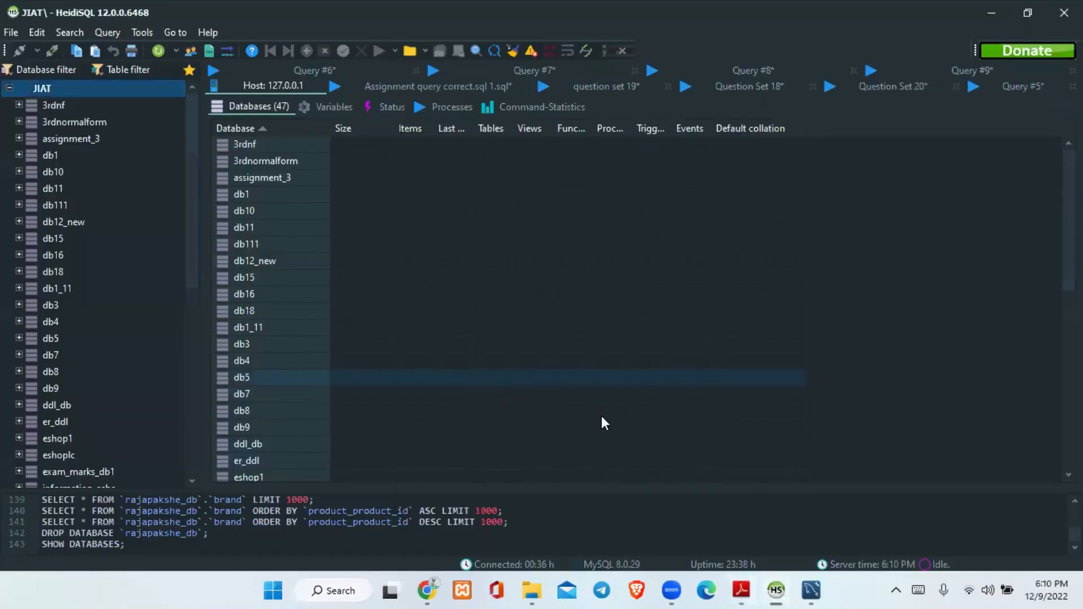
pyautogui.click(808, 591)
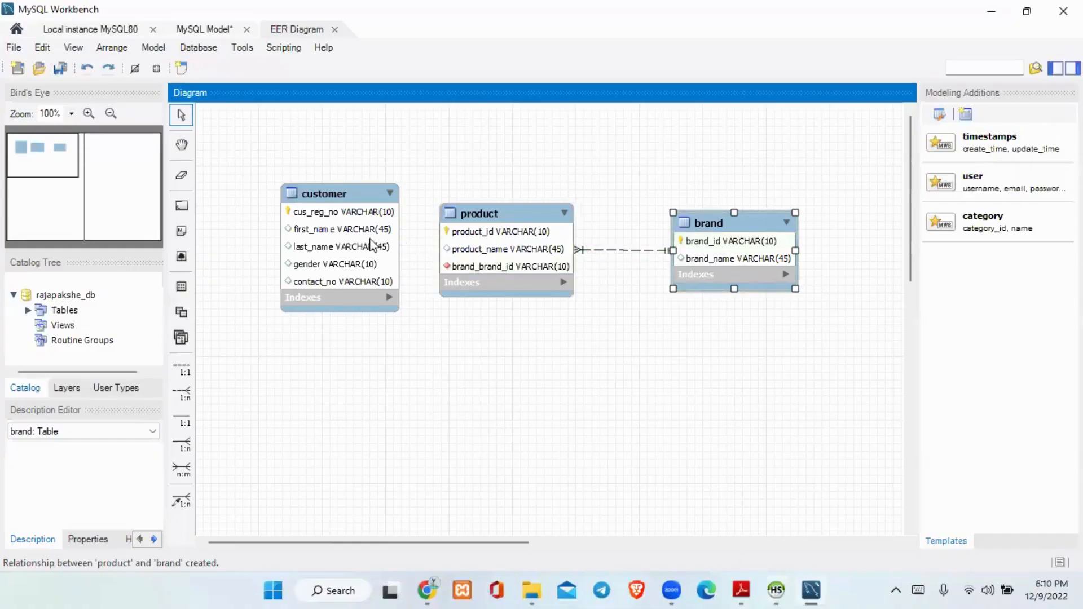
# Move the customer table away from product and shift the product table slightly higher on the diagram.
pyautogui.click(347, 235)
pyautogui.moveTo(347, 235); pyautogui.dragTo(318, 234)
pyautogui.click(402, 401)
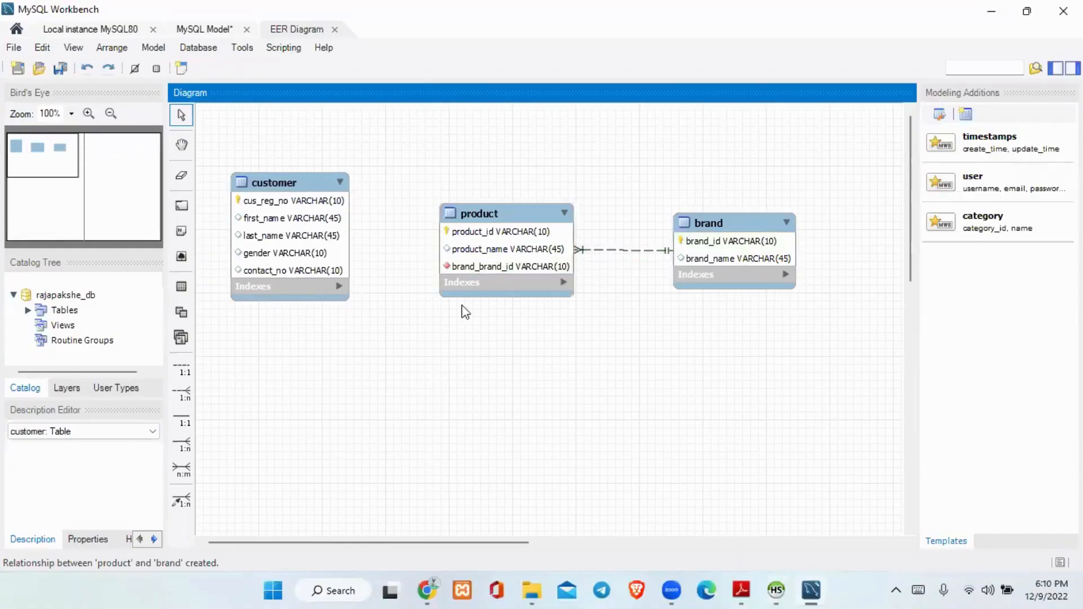
pyautogui.moveTo(478, 259); pyautogui.dragTo(482, 234)
pyautogui.click(479, 365)
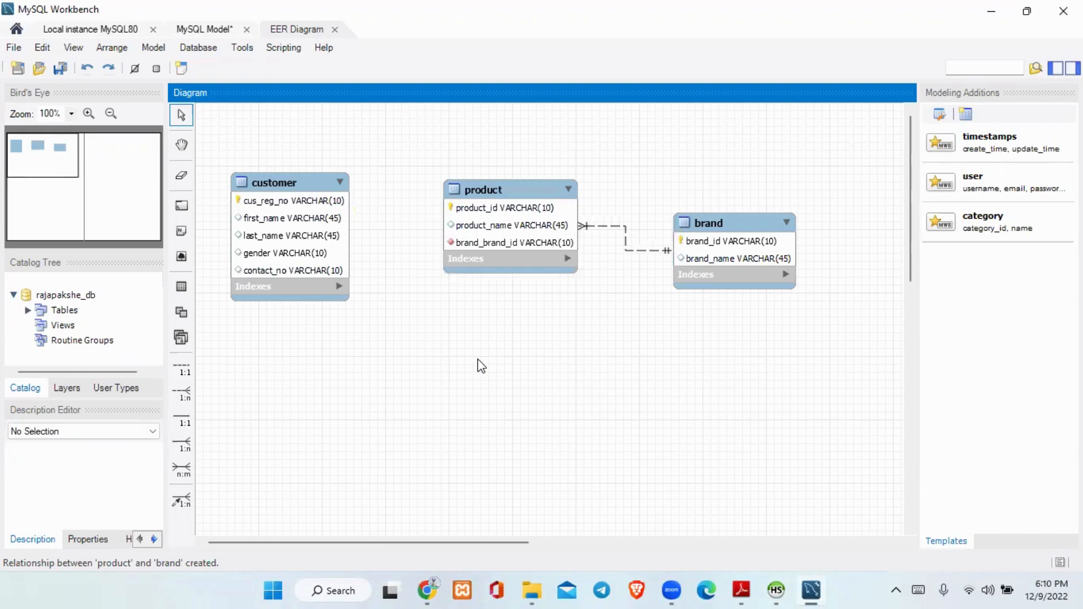
# Create an n:m identifying relationship between customer and product, and place the customer_has_product table below them.
pyautogui.click(181, 468)
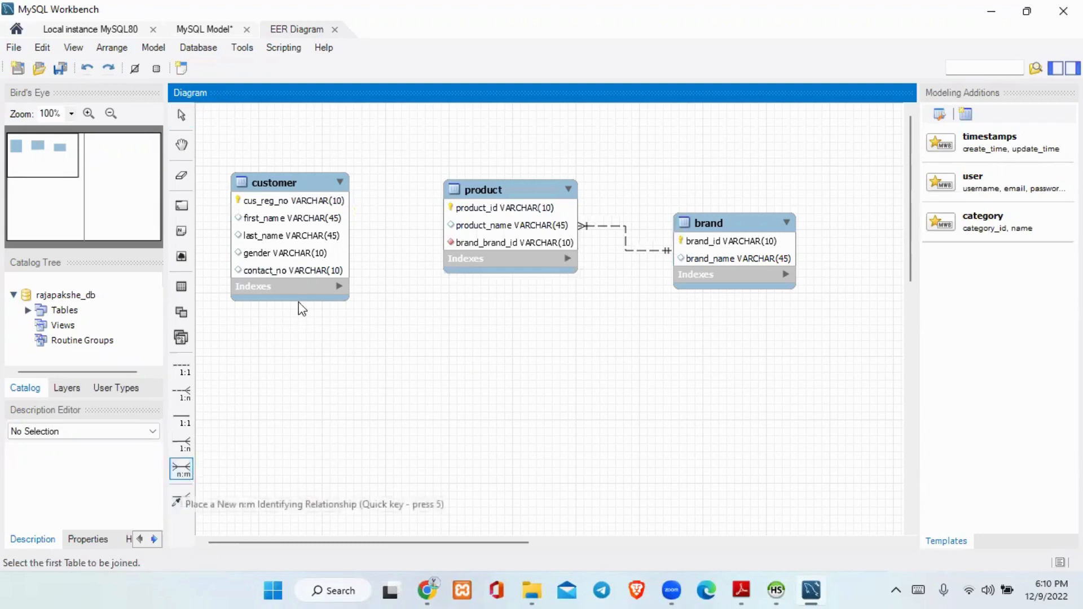
pyautogui.click(312, 278)
pyautogui.click(502, 251)
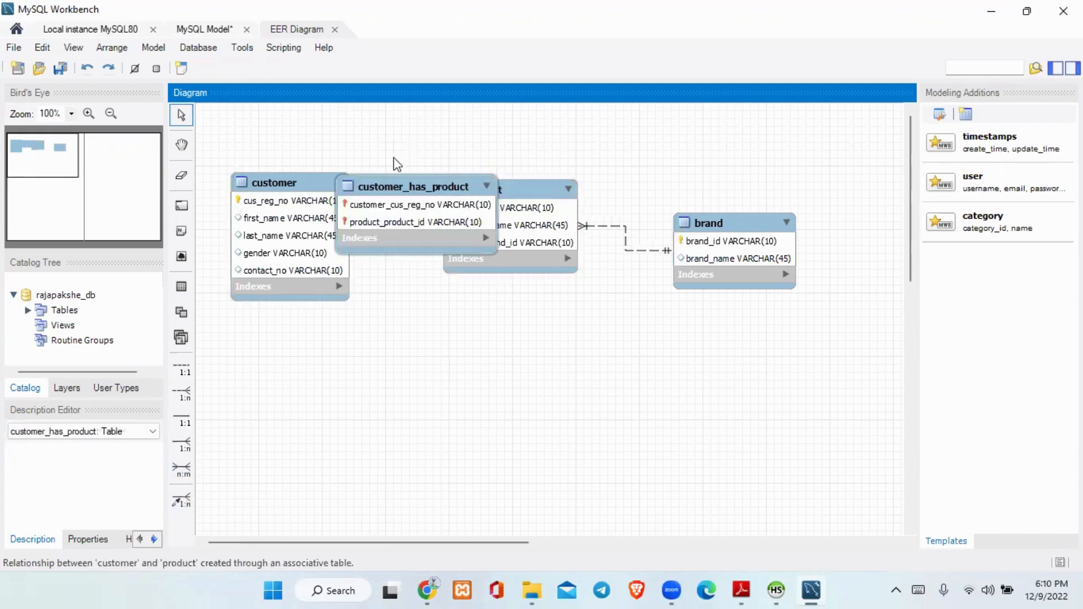
pyautogui.moveTo(377, 210); pyautogui.dragTo(375, 378)
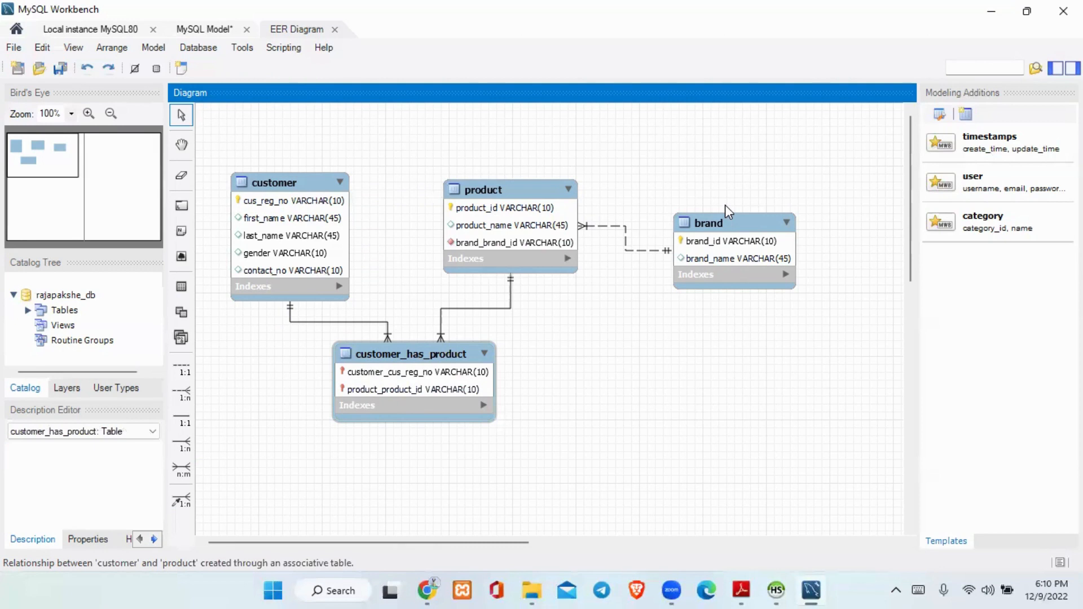
pyautogui.click(531, 408)
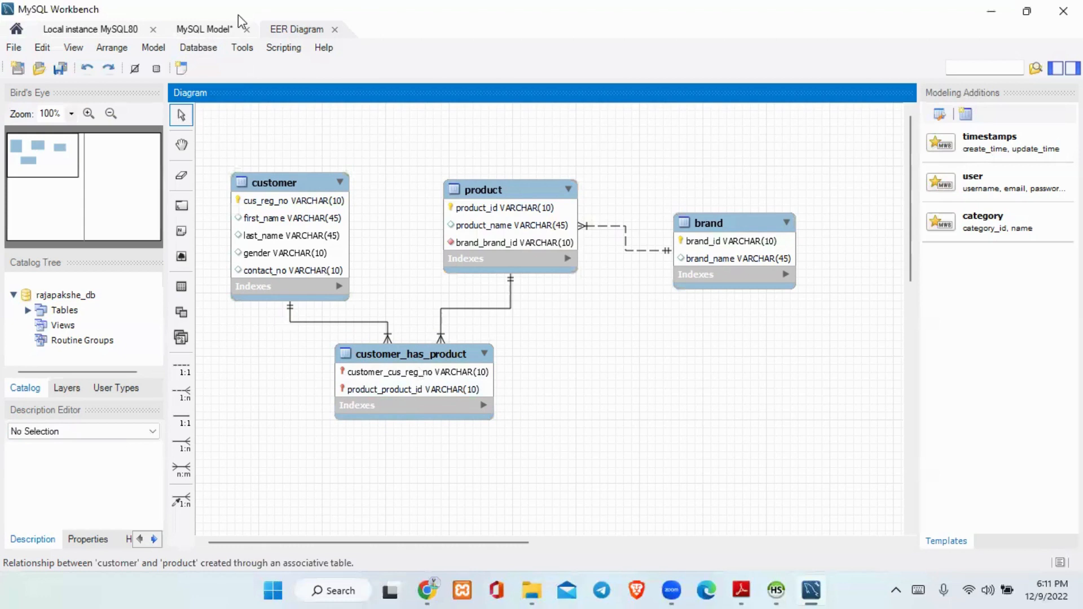
# Forward engineer the model's tables to the database server with the default connection and options, then close the wizard.
pyautogui.click(199, 48)
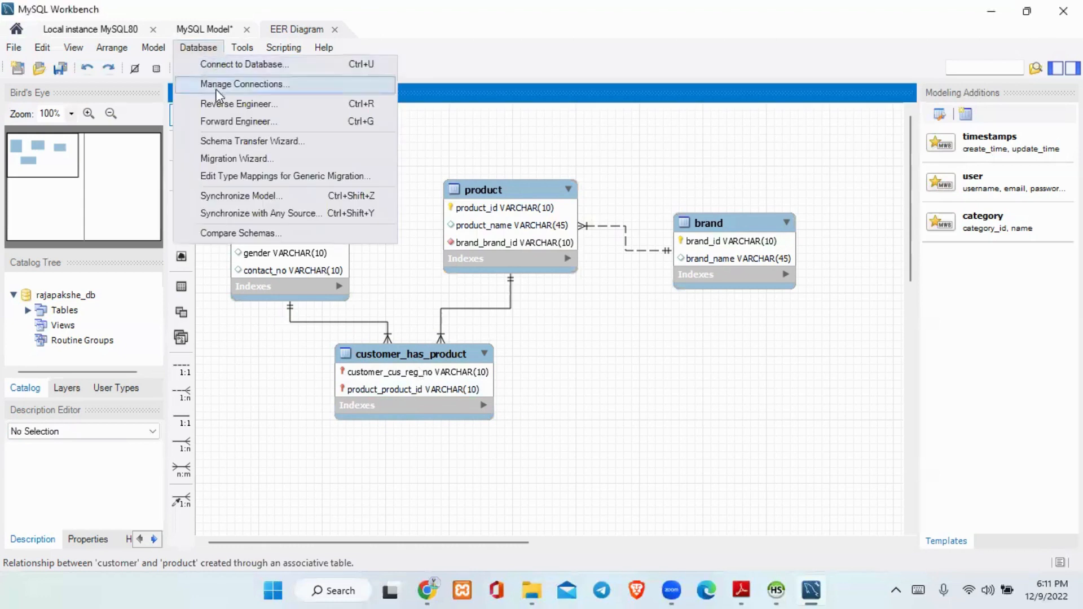
pyautogui.click(226, 126)
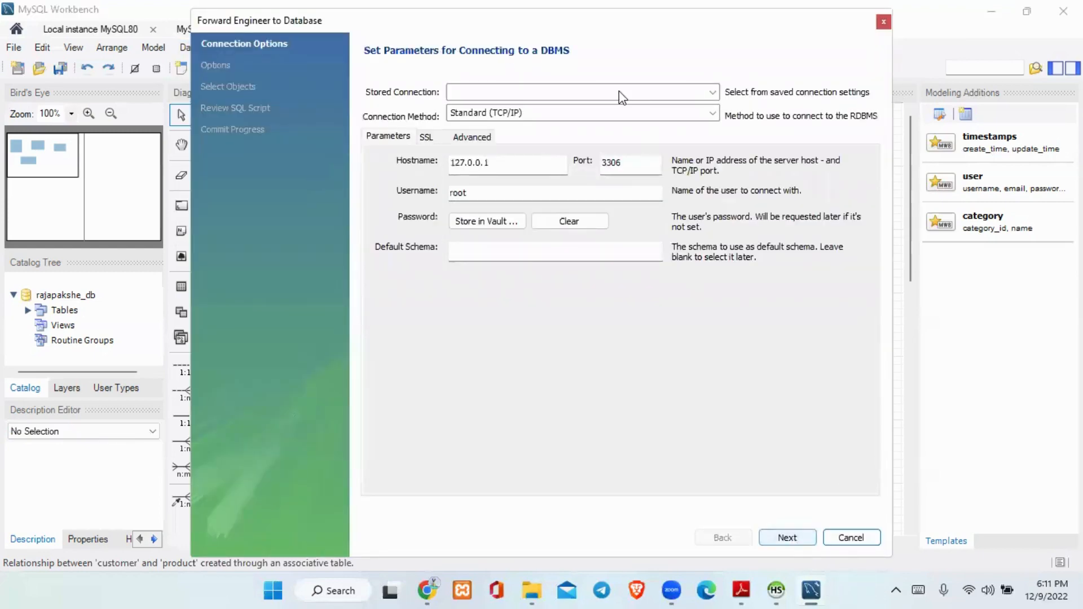
pyautogui.click(787, 537)
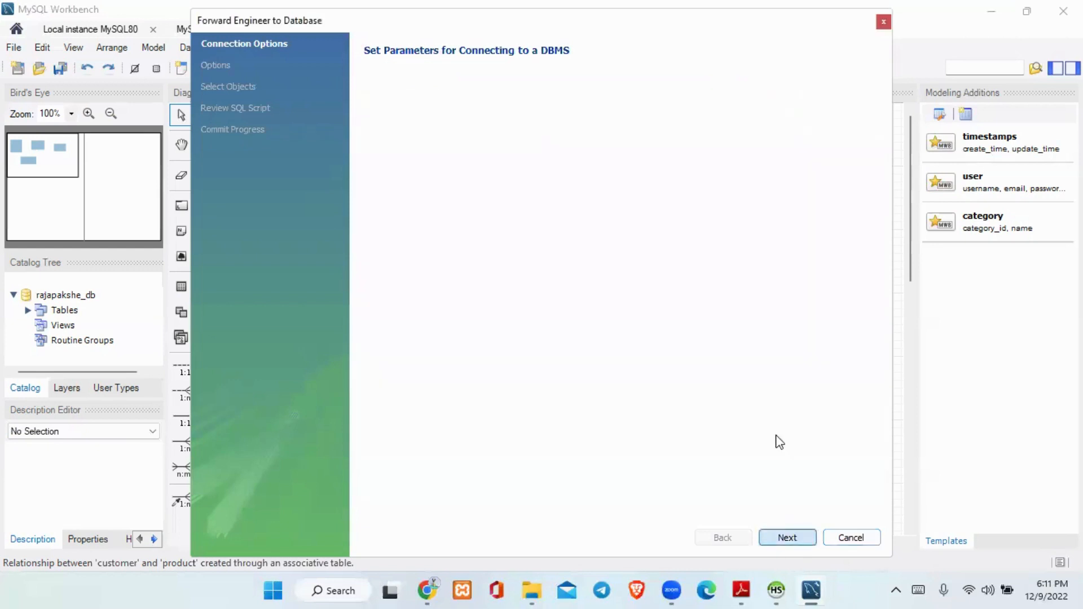
pyautogui.click(789, 537)
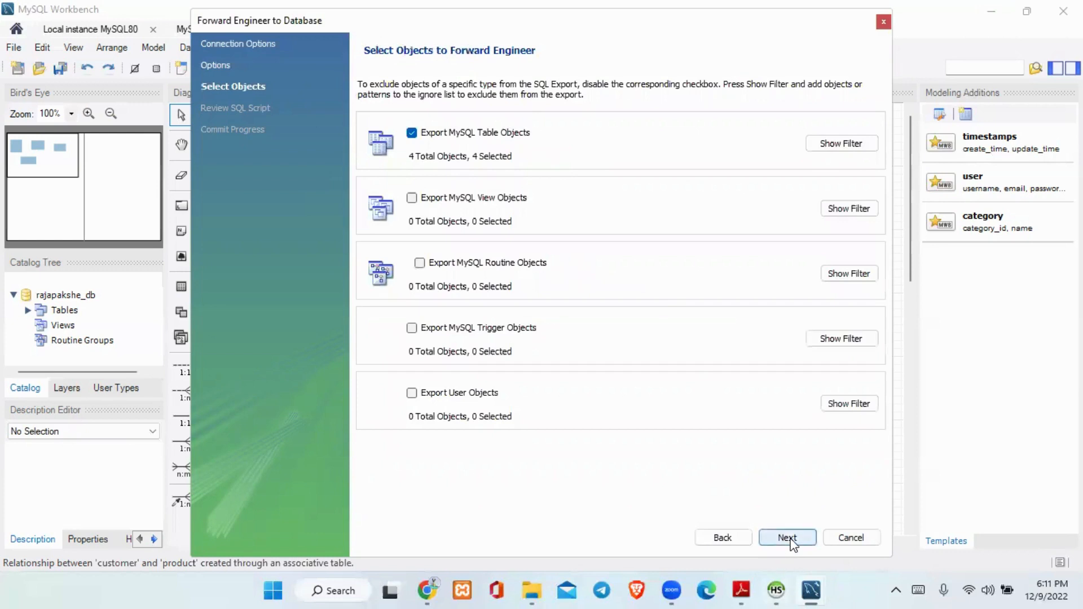
pyautogui.click(788, 538)
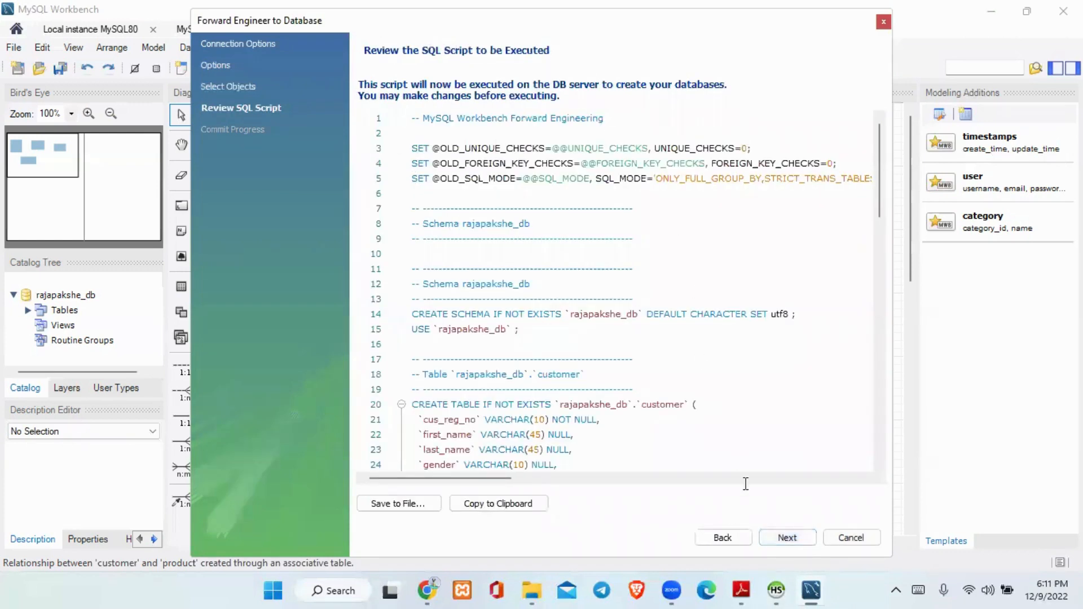
pyautogui.click(787, 537)
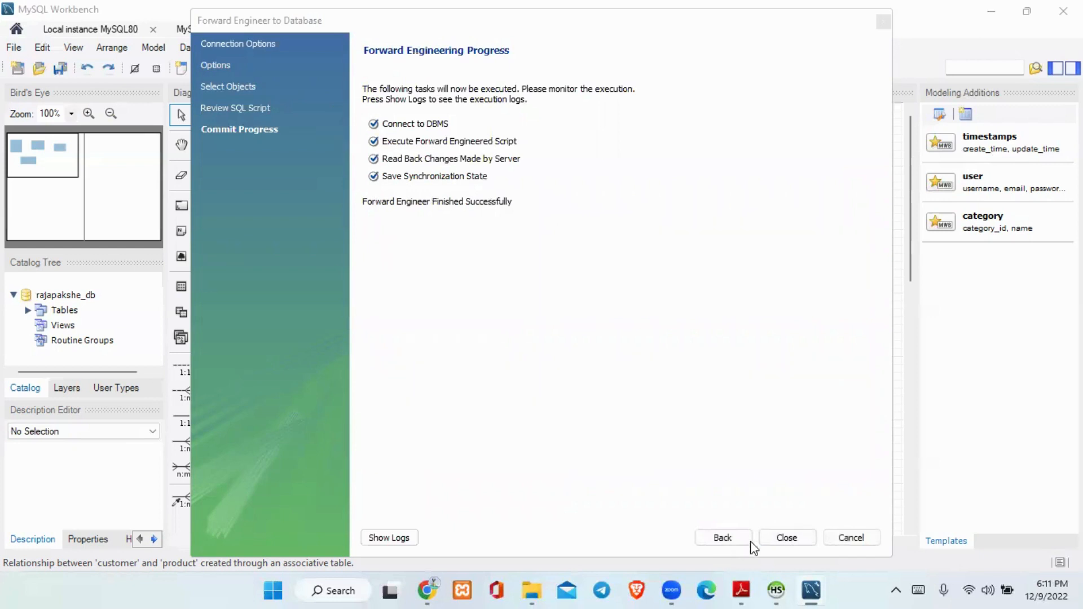
pyautogui.click(787, 538)
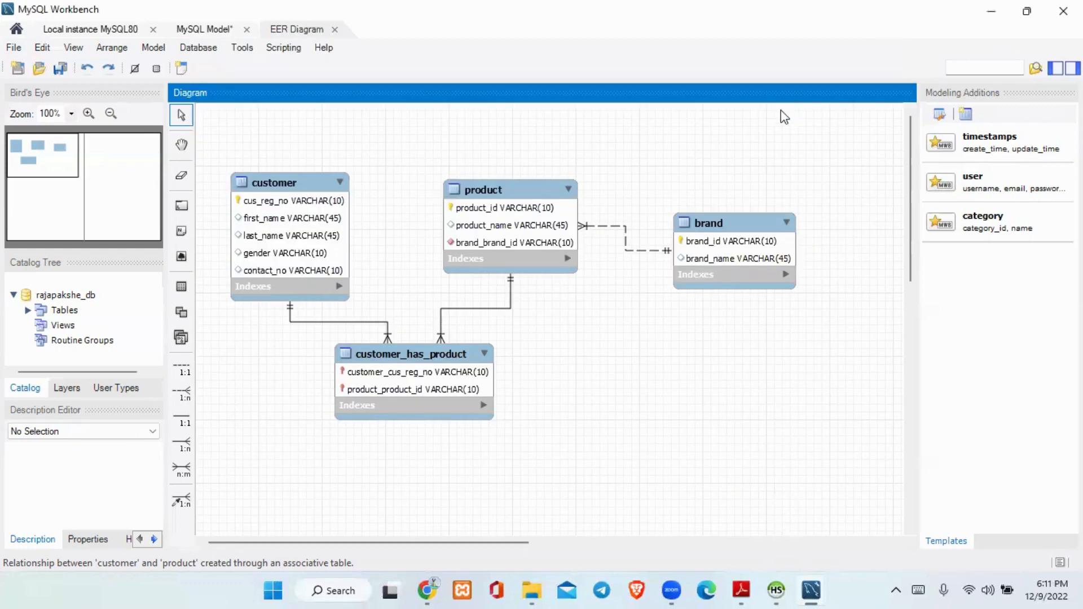
# Switch to HeidiSQL, disconnect the current session and reopen the JIAT session with the root user's password.
pyautogui.click(776, 591)
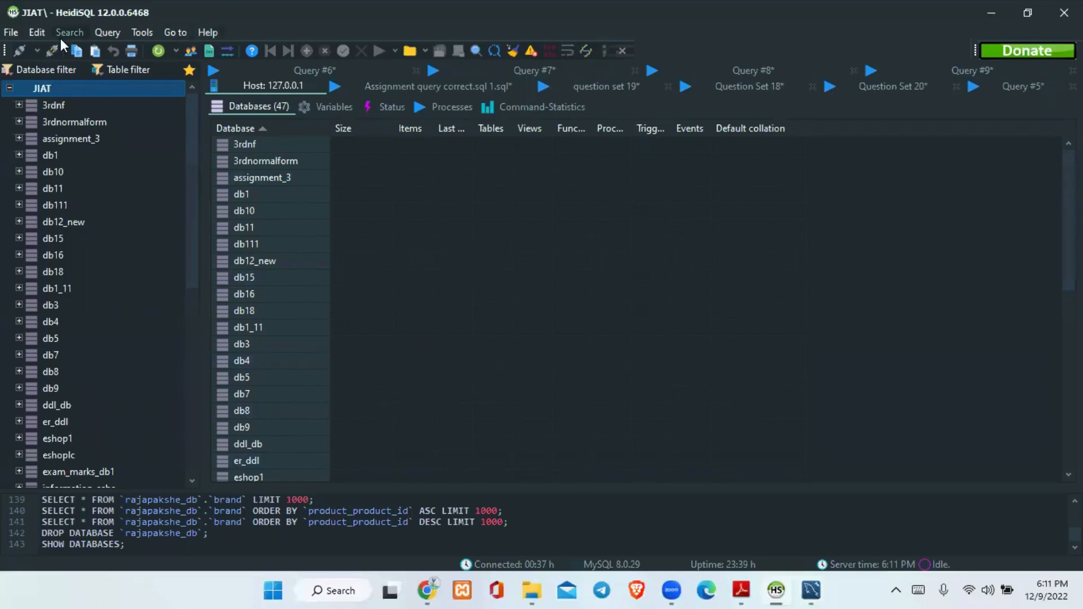
pyautogui.click(52, 54)
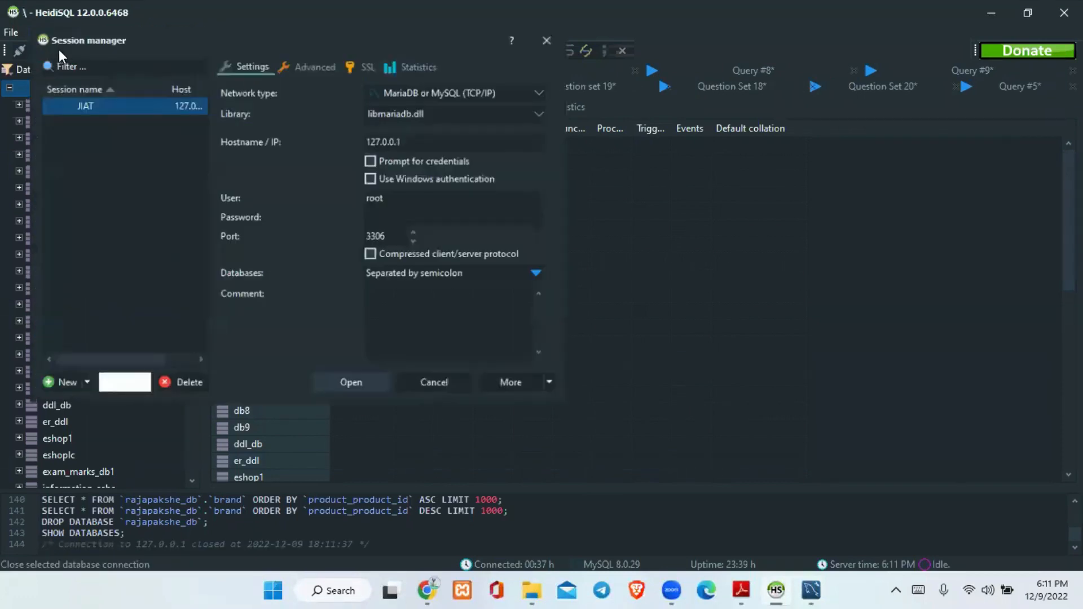
pyautogui.click(384, 217)
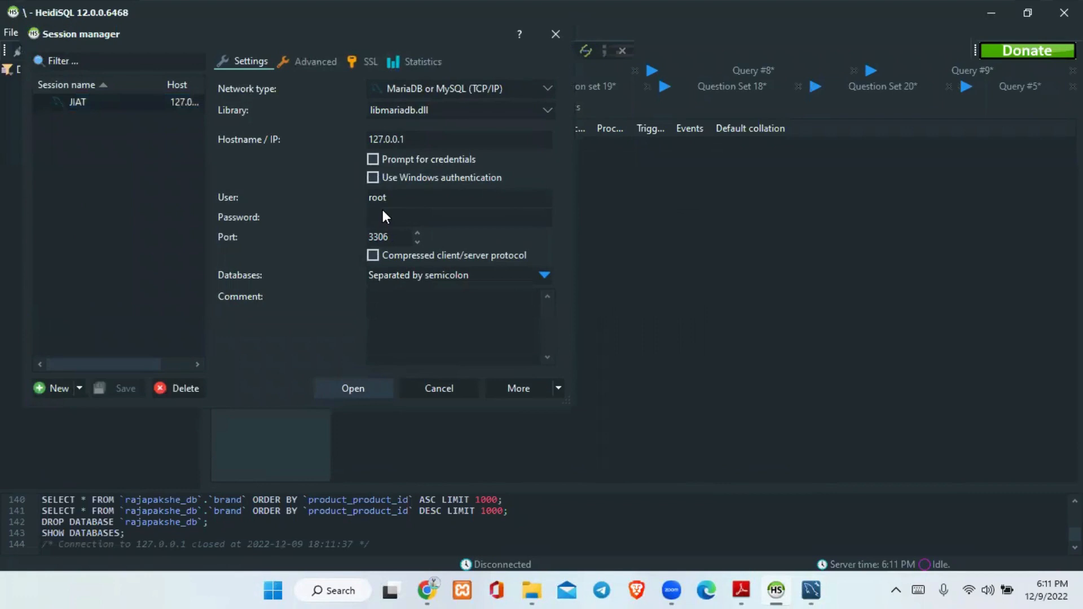
pyautogui.write('••••••••••••')
pyautogui.click(351, 387)
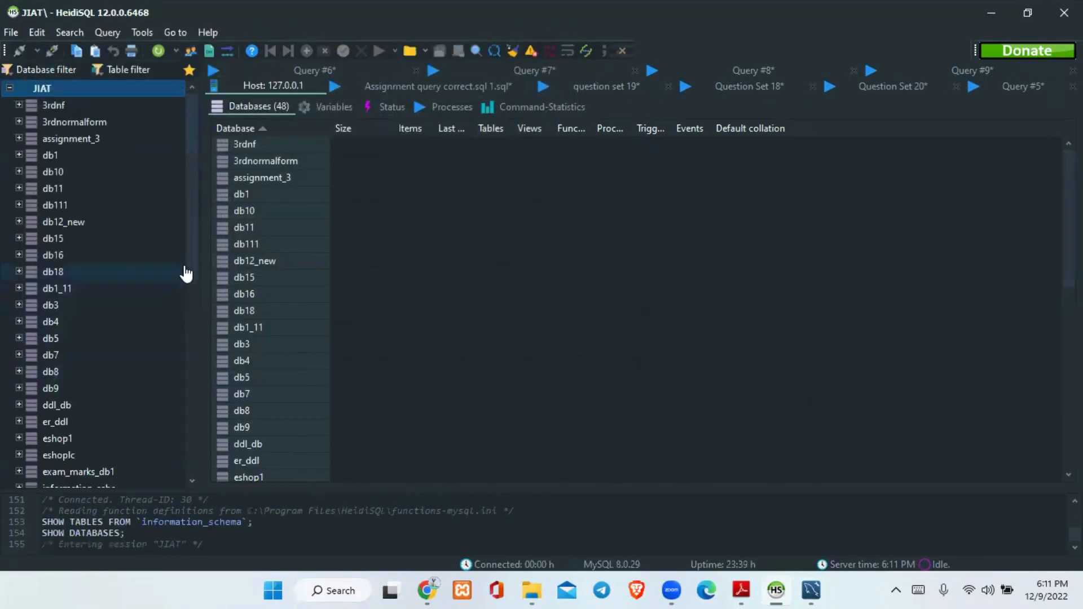
# Expand the rajapakshe_db database, dismiss the application error and inspect the product table's structure and data.
pyautogui.moveTo(191, 267); pyautogui.dragTo(191, 388)
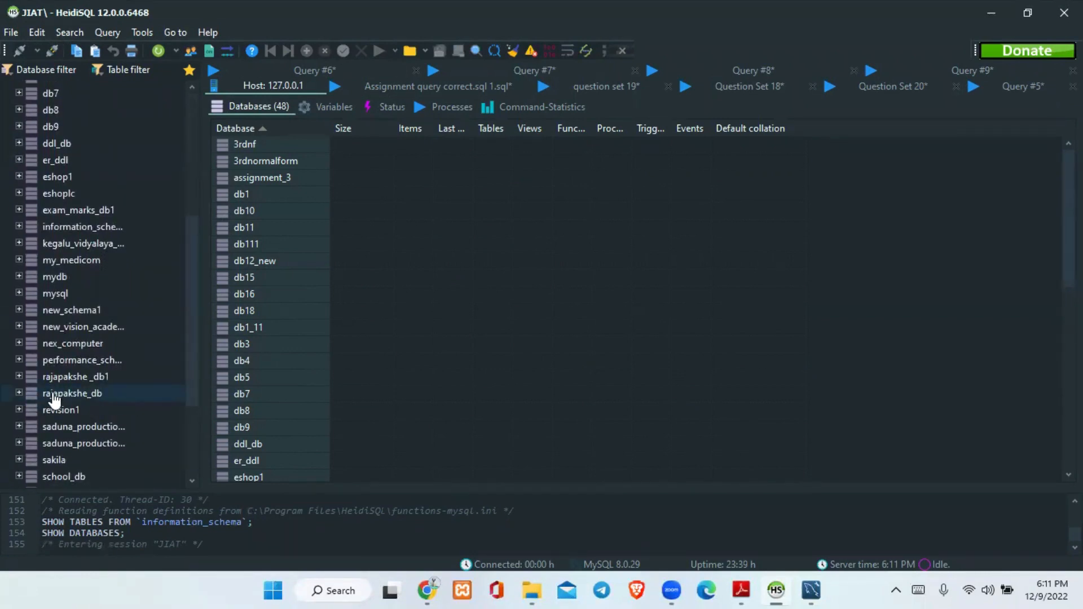
pyautogui.click(19, 393)
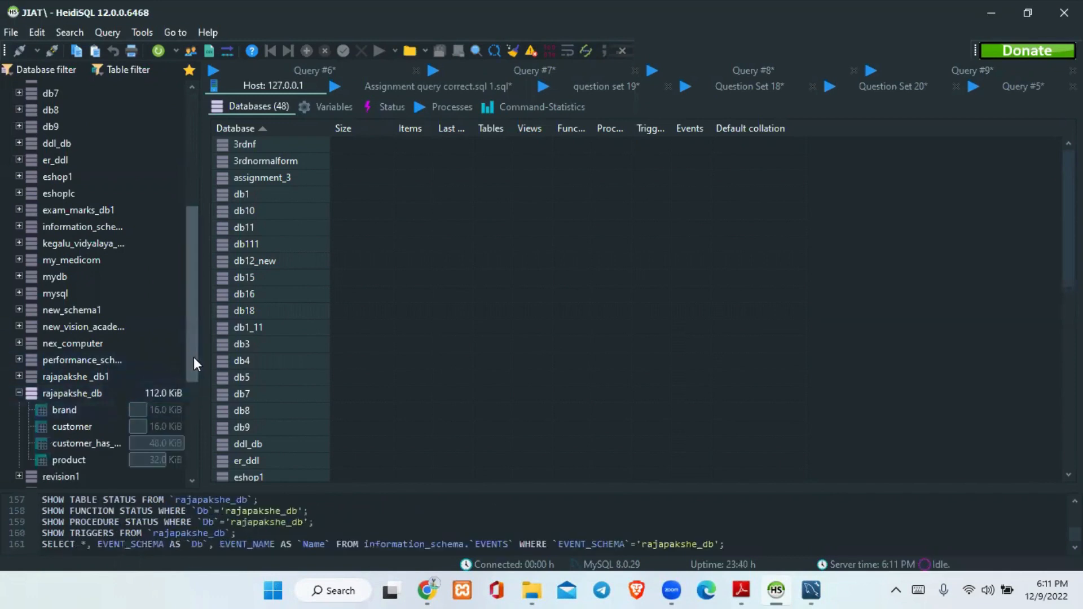
pyautogui.moveTo(194, 357); pyautogui.dragTo(192, 368)
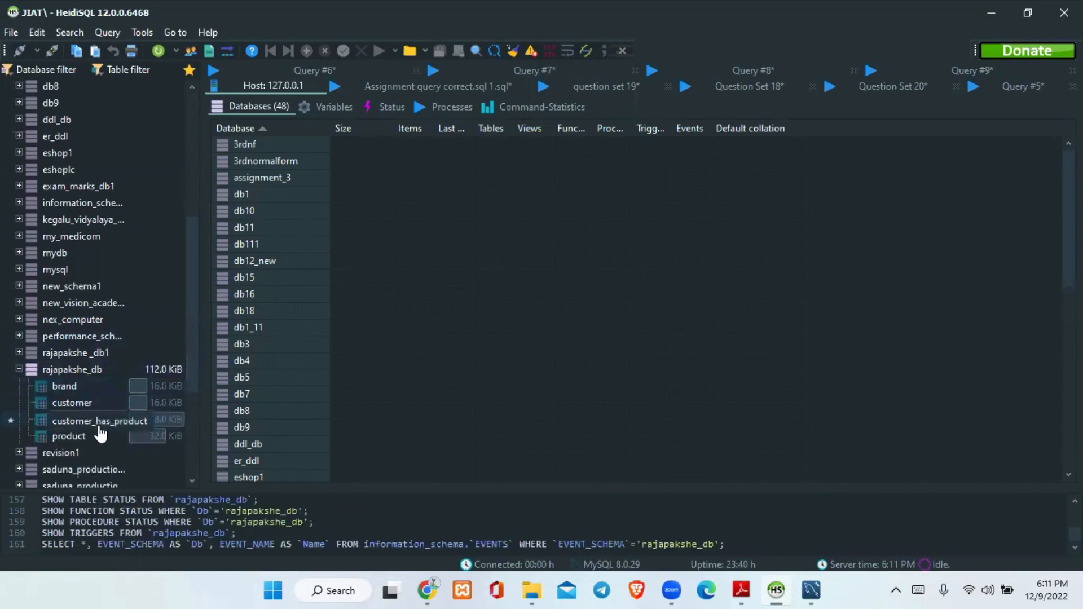
pyautogui.click(101, 436)
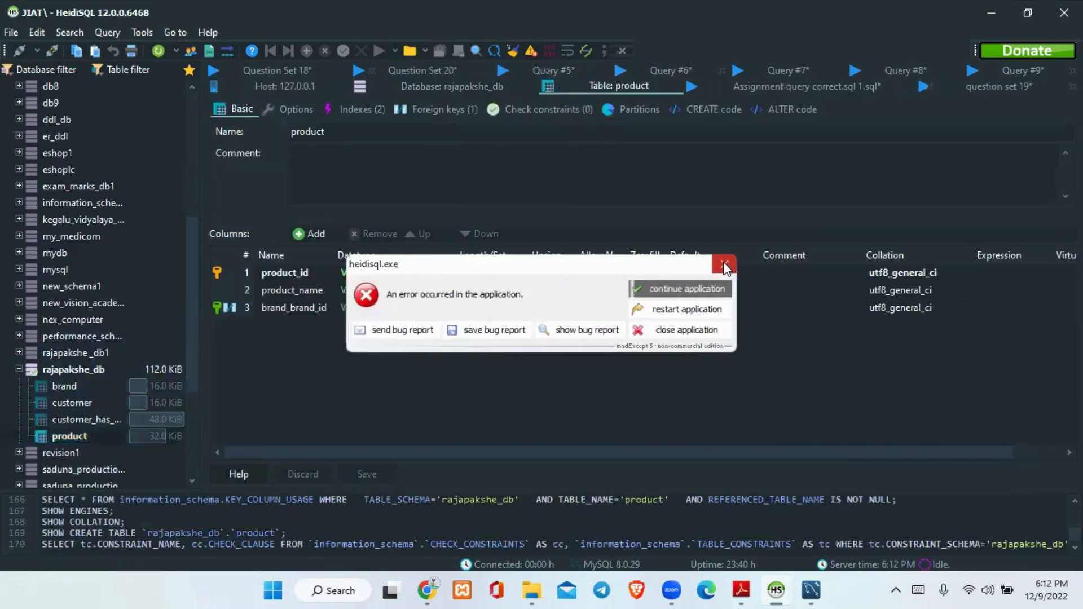
pyautogui.click(724, 263)
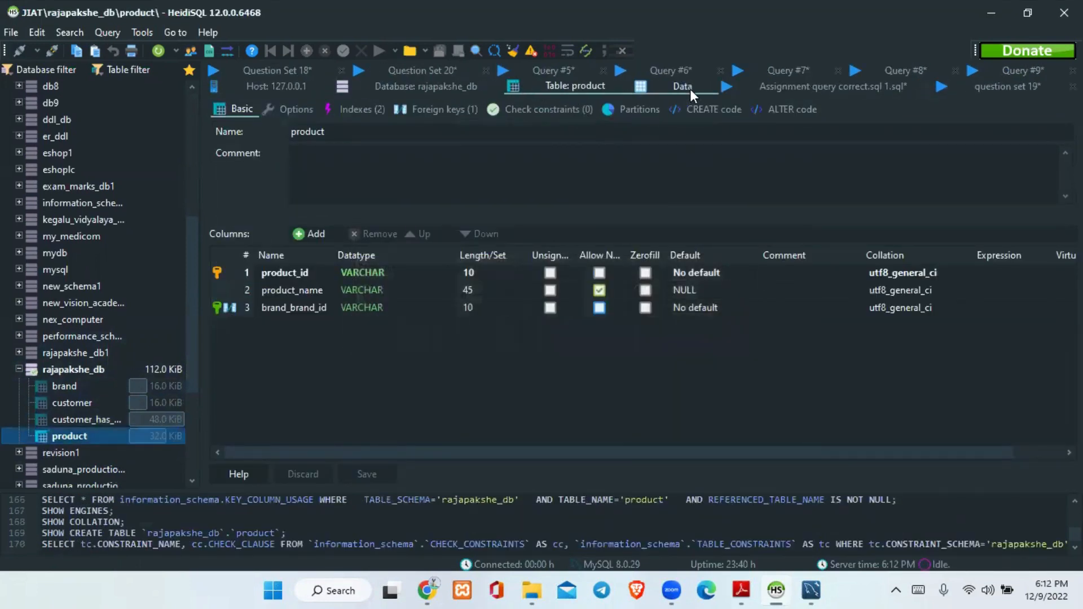
pyautogui.click(690, 89)
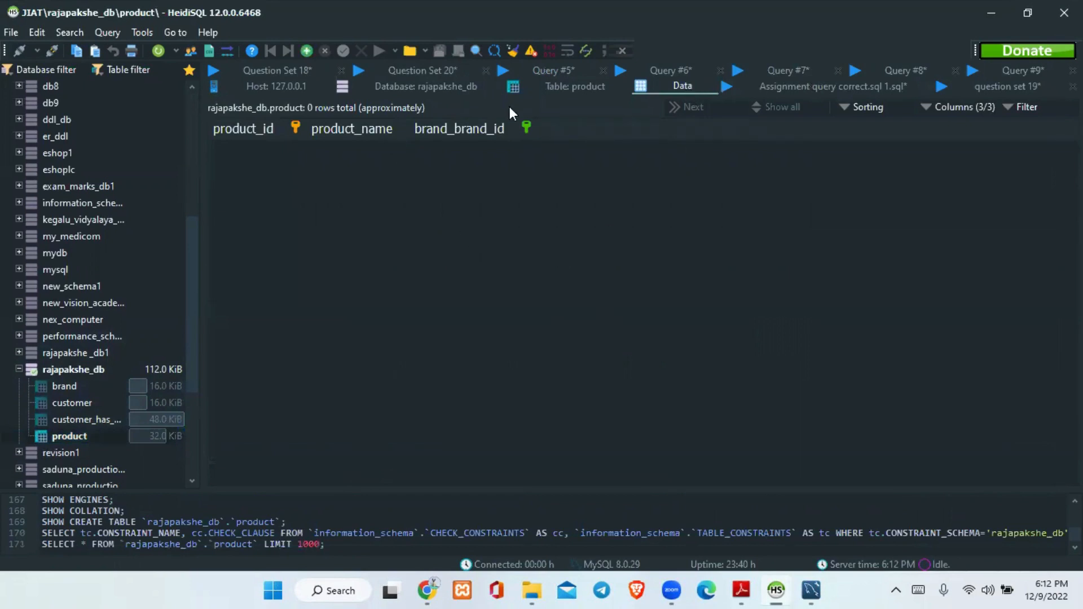
# View the data of the customer_has_product, customer and brand tables in rajapakshe_db.
pyautogui.click(74, 420)
pyautogui.click(84, 404)
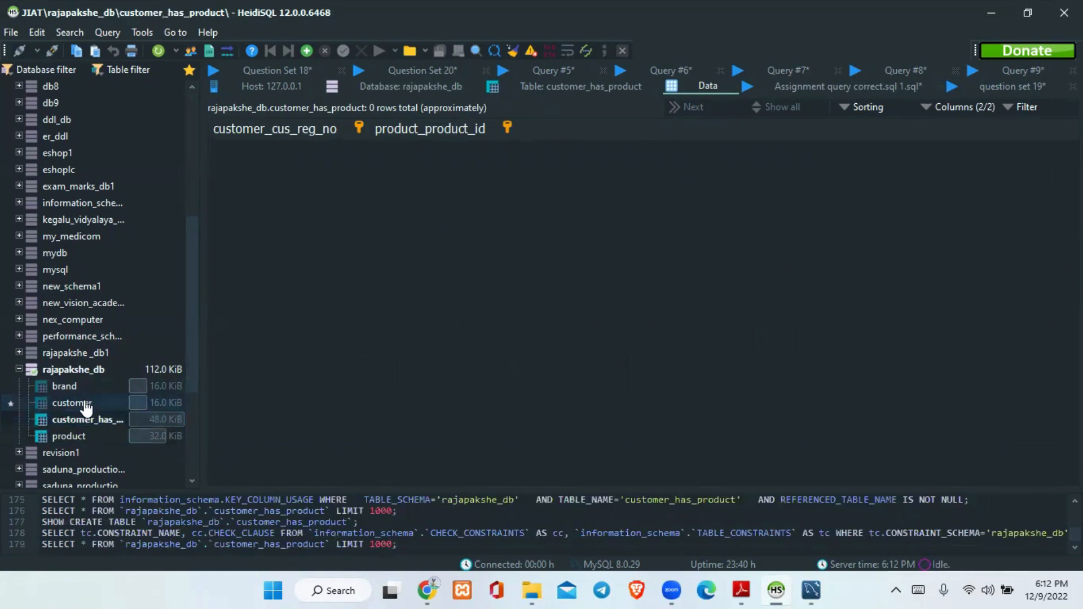
pyautogui.click(111, 421)
pyautogui.click(112, 405)
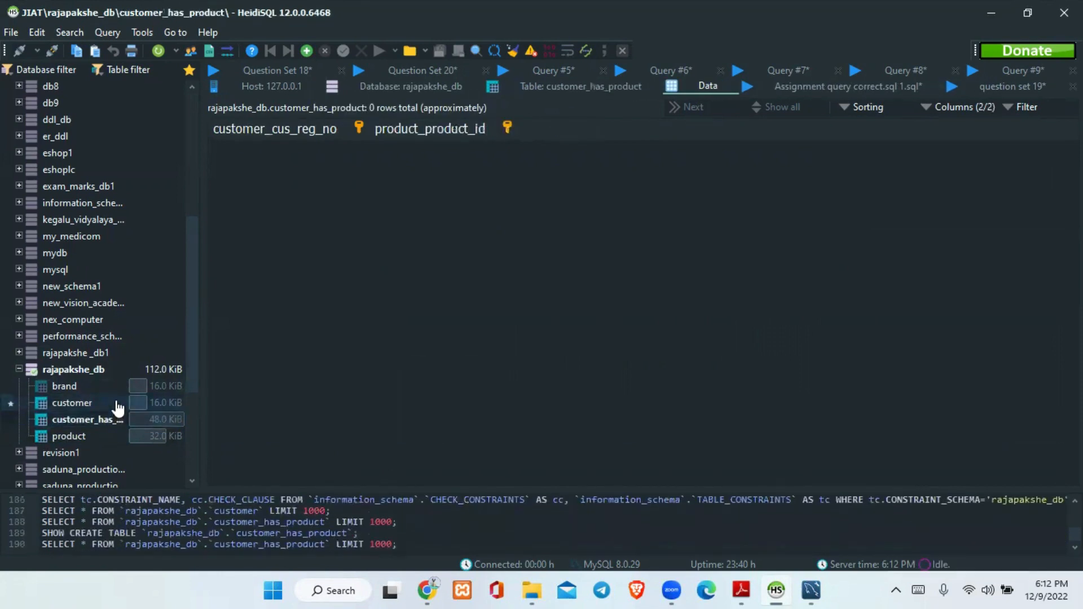
pyautogui.click(111, 390)
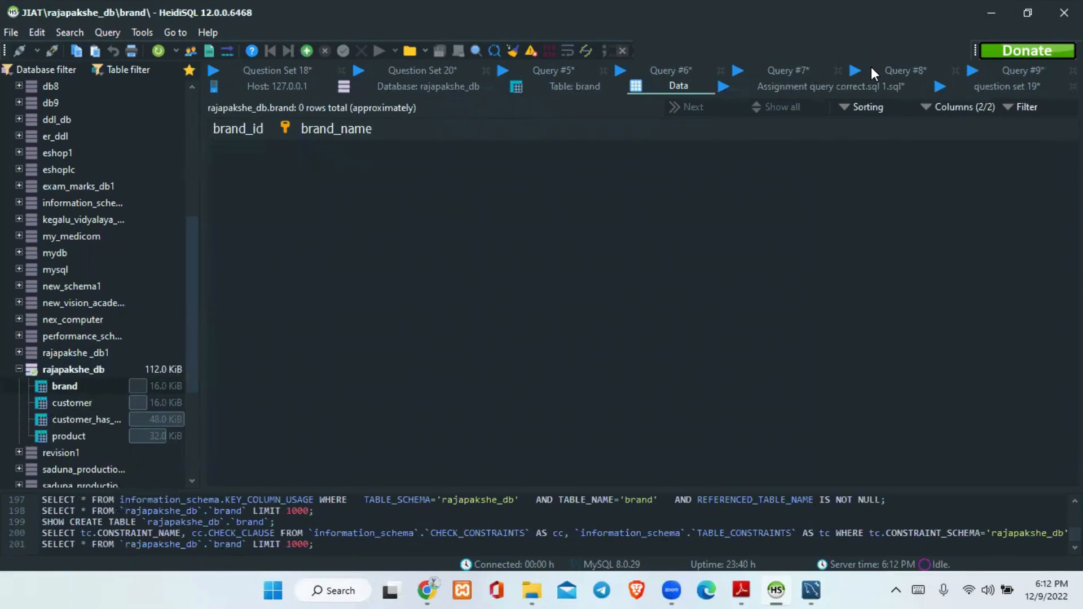
# Switch to Adobe Reader and review the tasks of Question Set 03.pdf from the beginning.
pyautogui.click(741, 589)
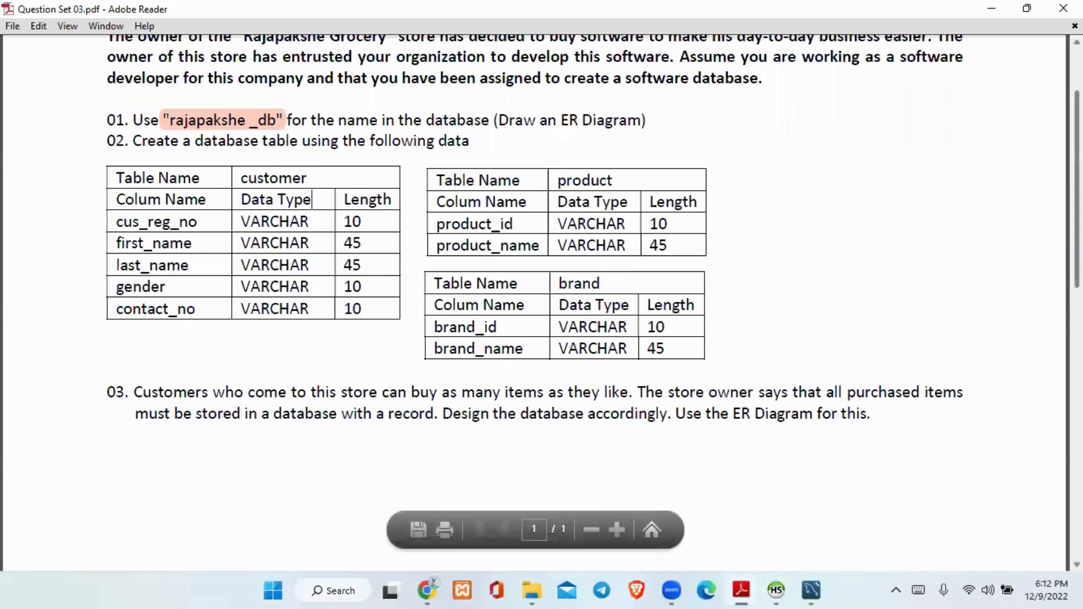
pyautogui.scroll(3, 641, 483)
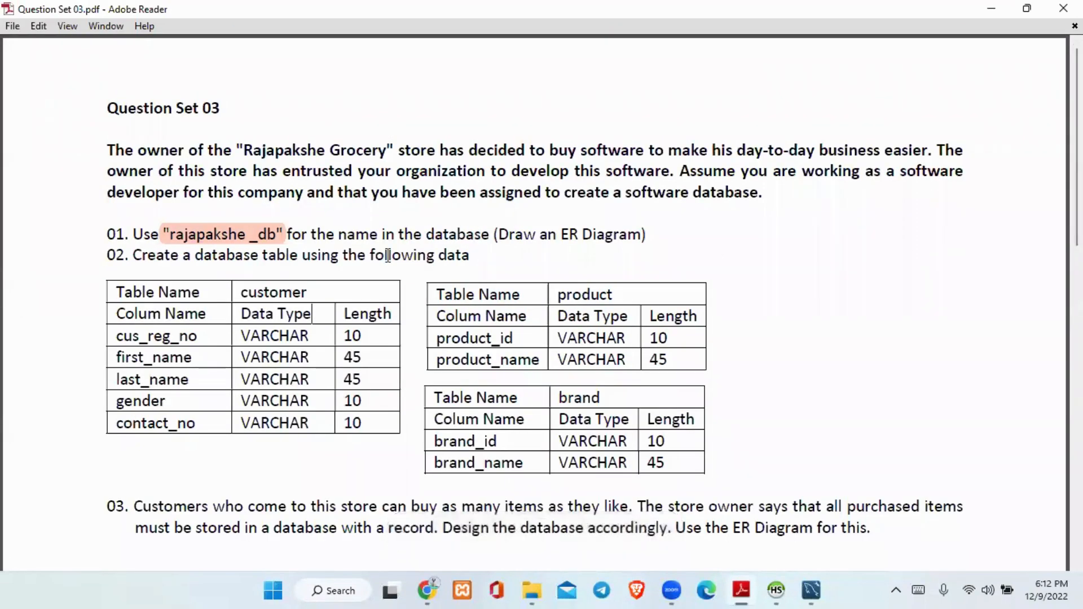